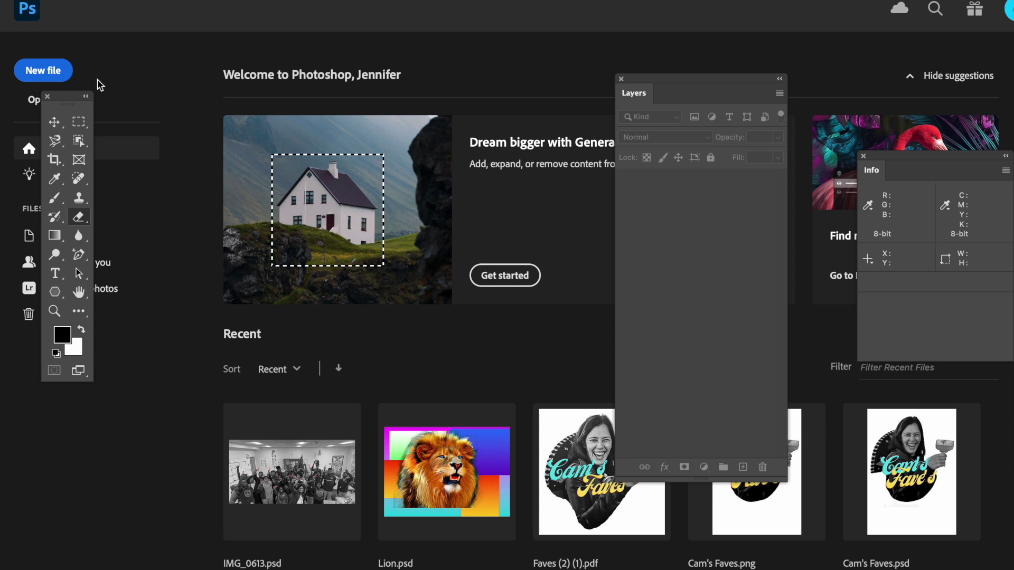
- Move the floating Tools panel clear of the home screen links, and turn its display off and back on
left_click_drag(73, 103, 182, 90)
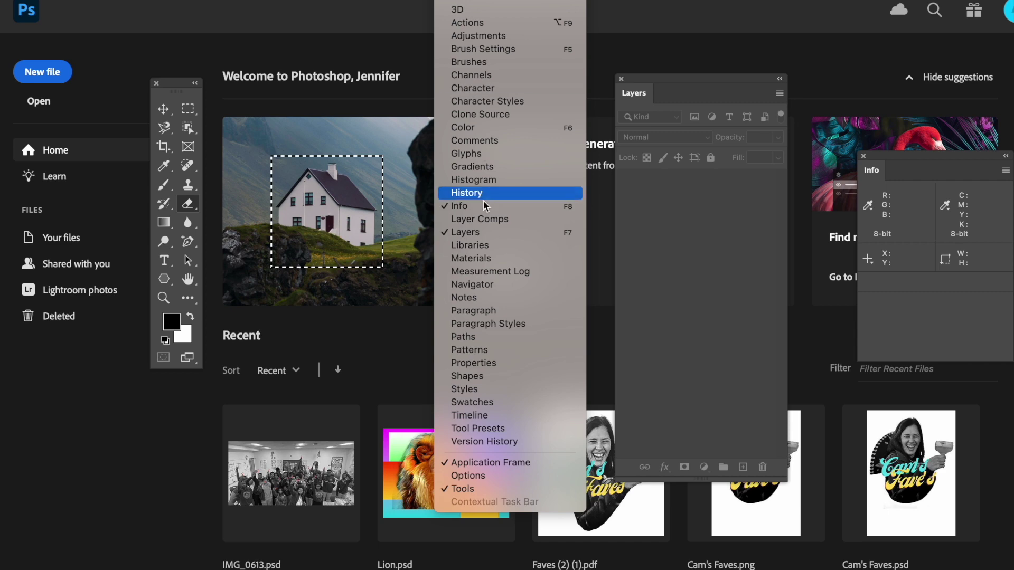
left_click(467, 491)
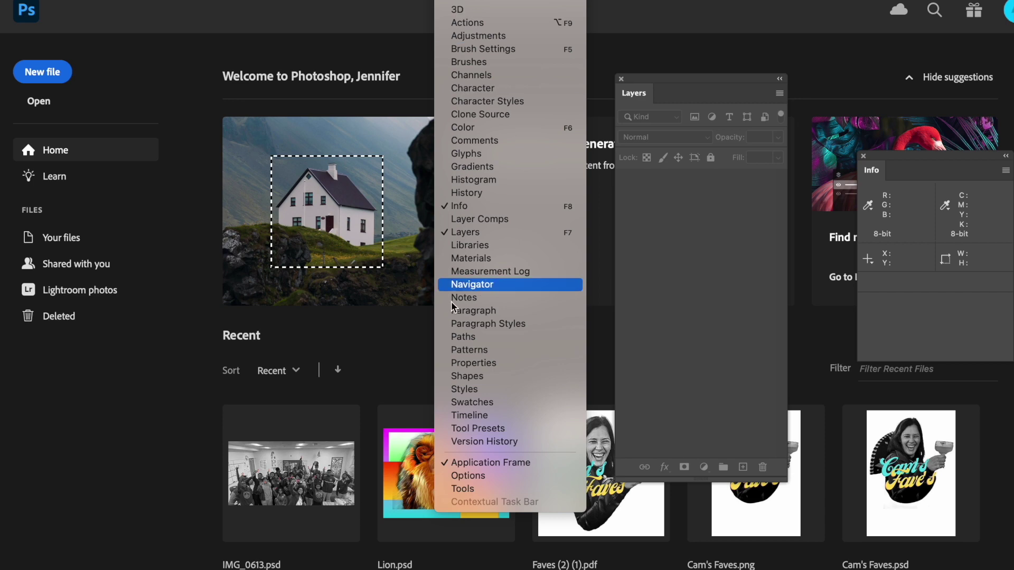
left_click(447, 488)
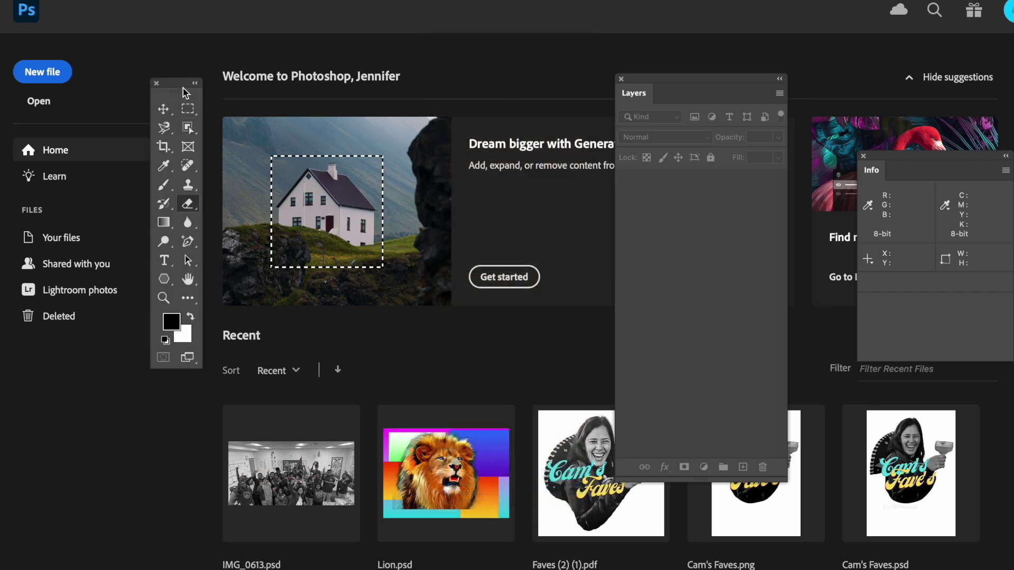
- Create a new portrait document 8.5 inches wide and 11 inches high at 300 pixels per inch, in RGB Color with a white background
left_click(100, 1)
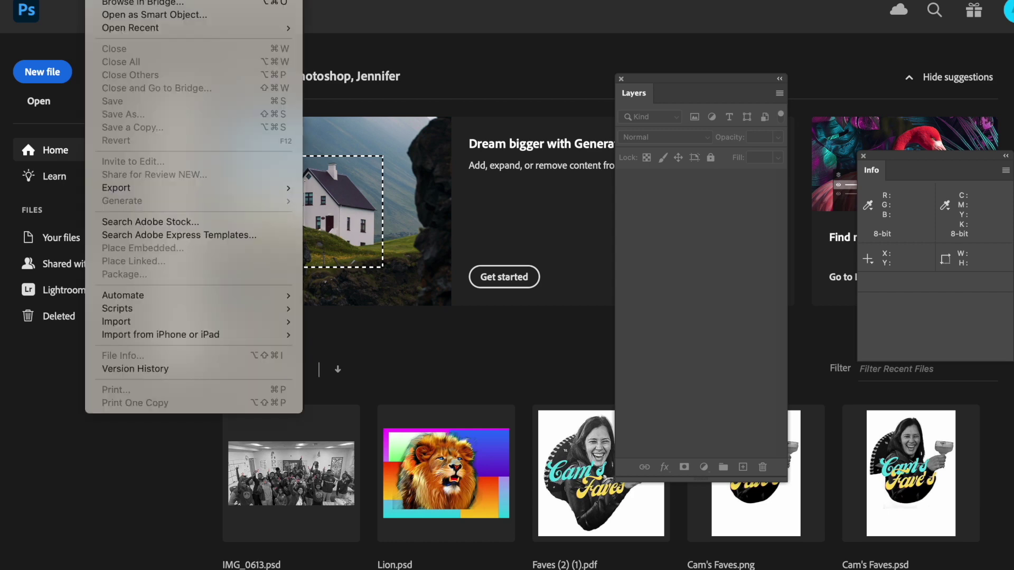
key("super+n")
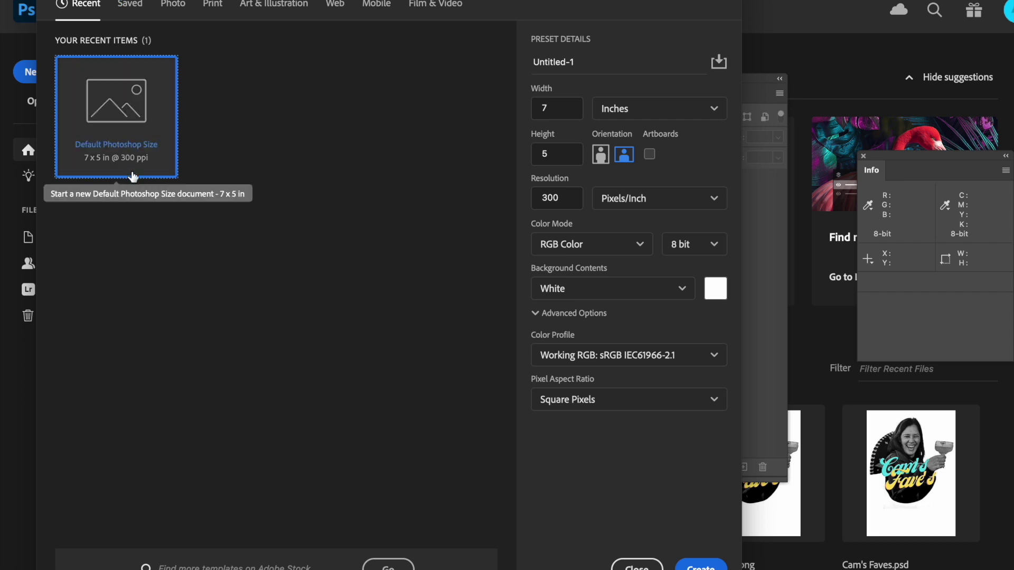
left_click(544, 111)
type("8")
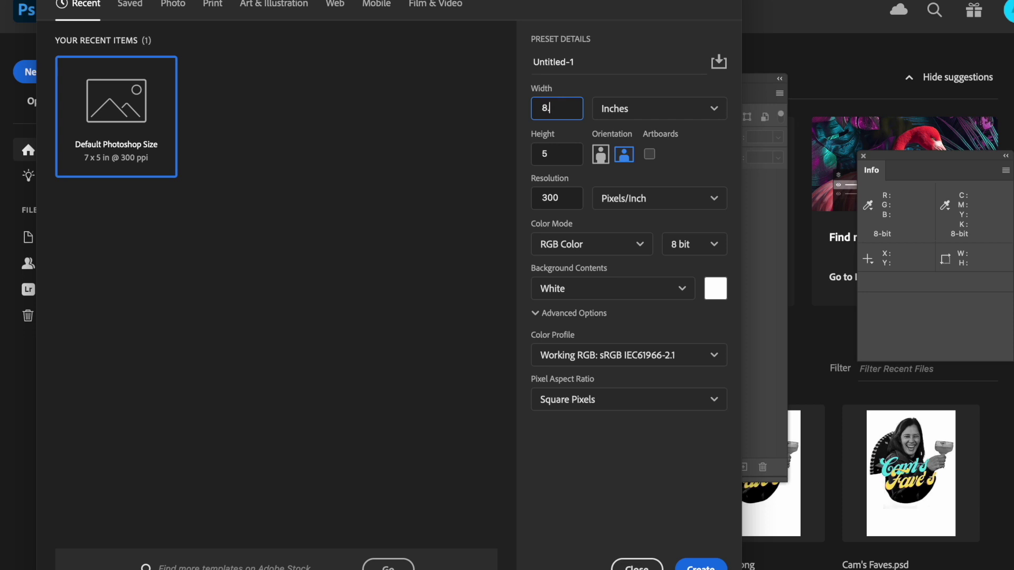
type(".5")
key("Tab")
type("11")
left_click(604, 160)
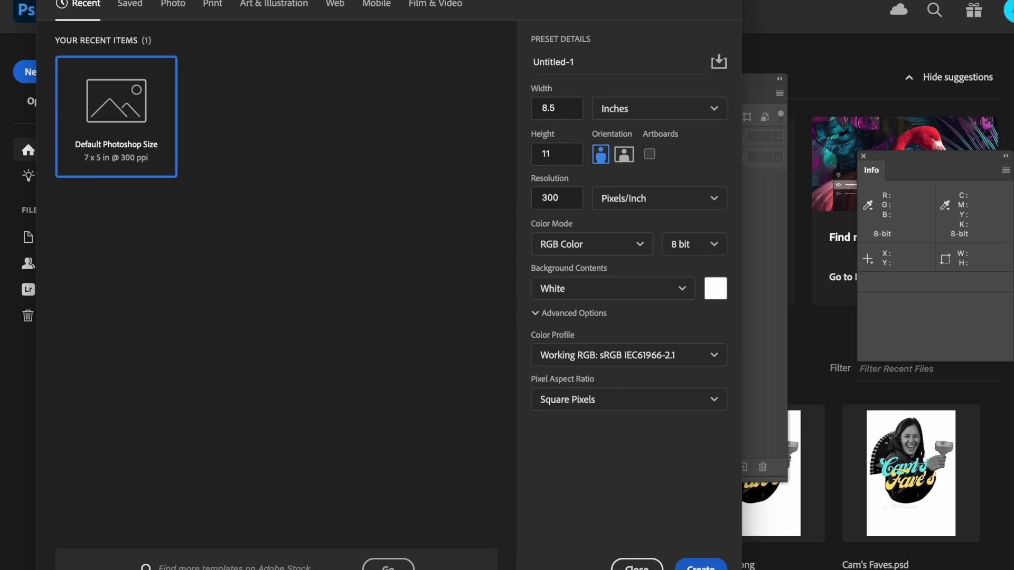
left_click(689, 566)
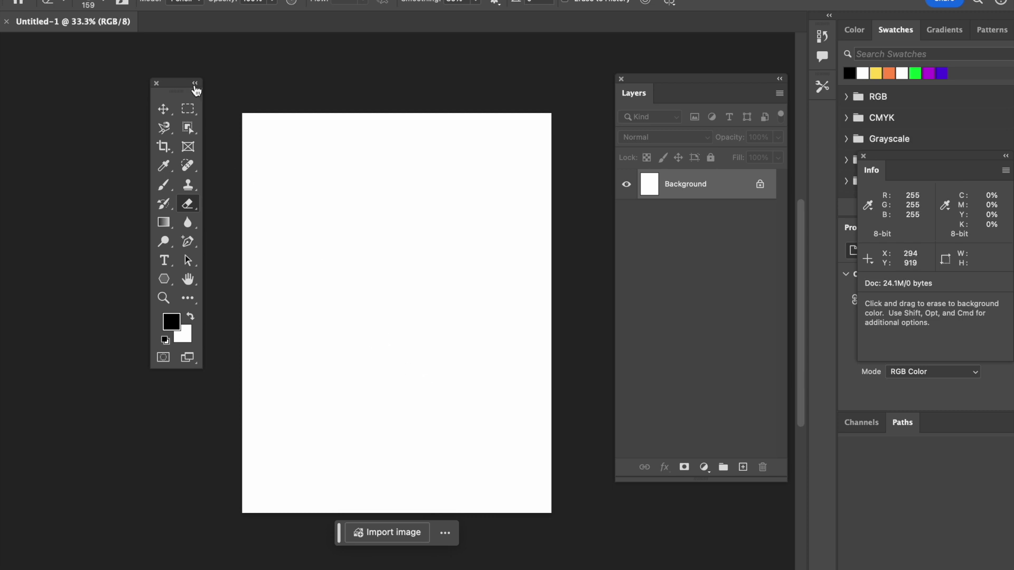
- Browse the Downloads folder for an image file to open
left_click(100, 0)
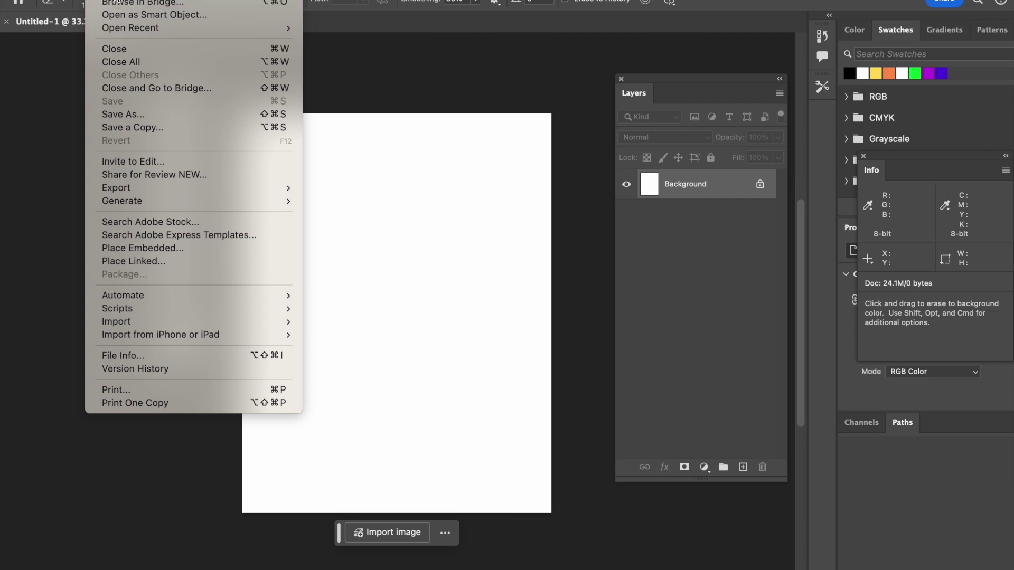
left_click(121, 0)
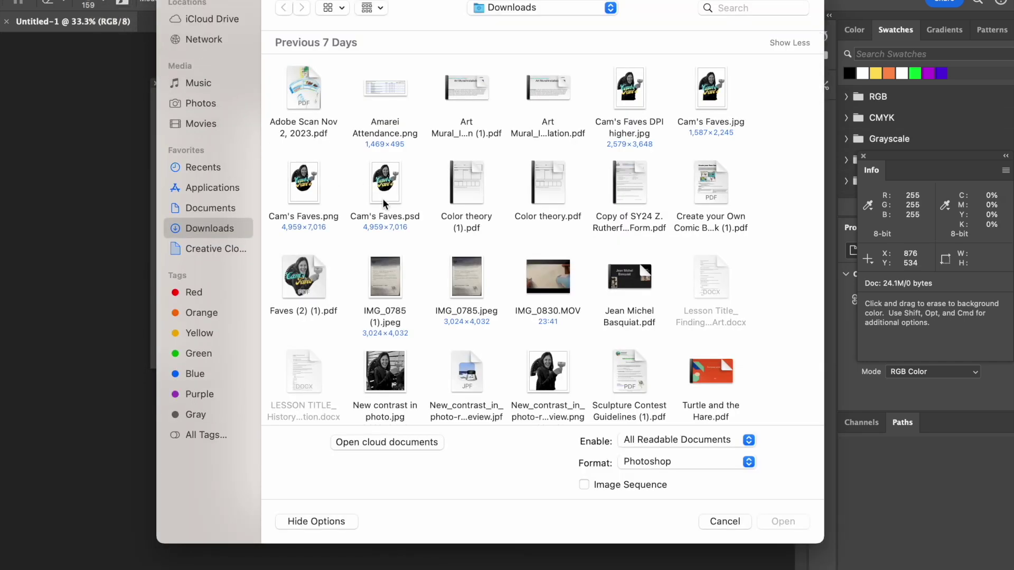
scroll(384, 200, "down", 10)
scroll(384, 199, "down", 10)
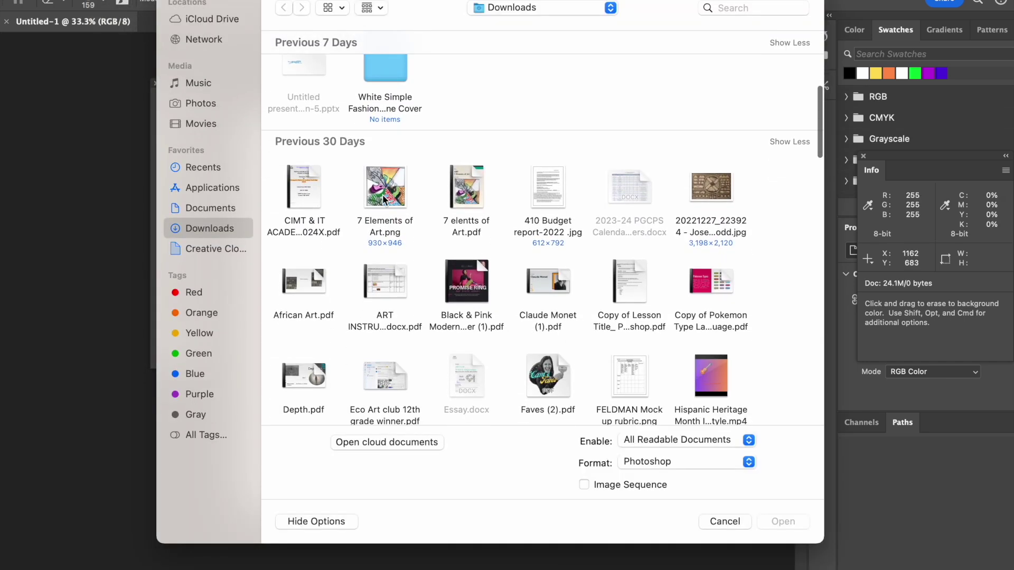
scroll(383, 194, "down", 8)
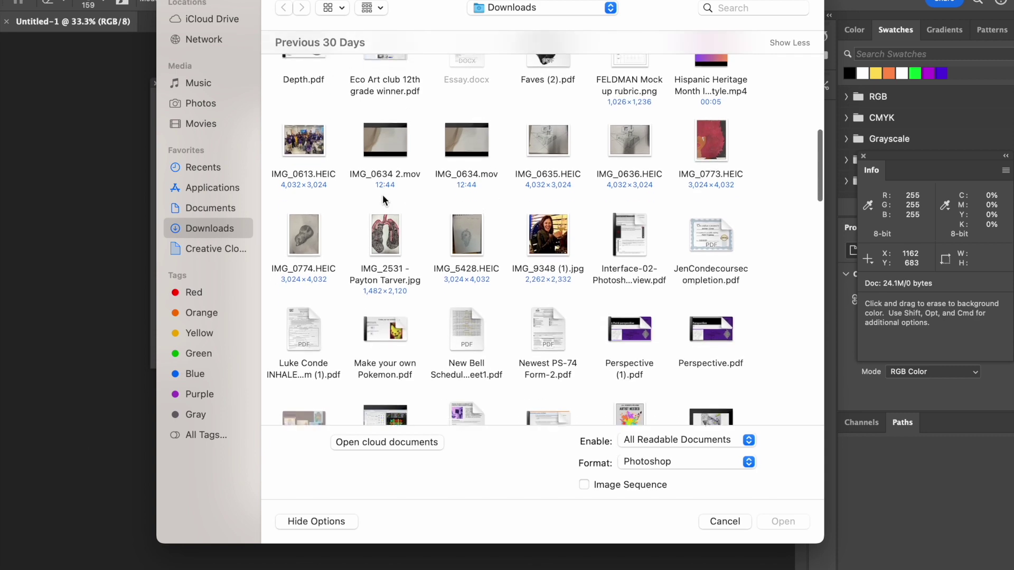
scroll(382, 194, "down", 10)
scroll(384, 199, "down", 12)
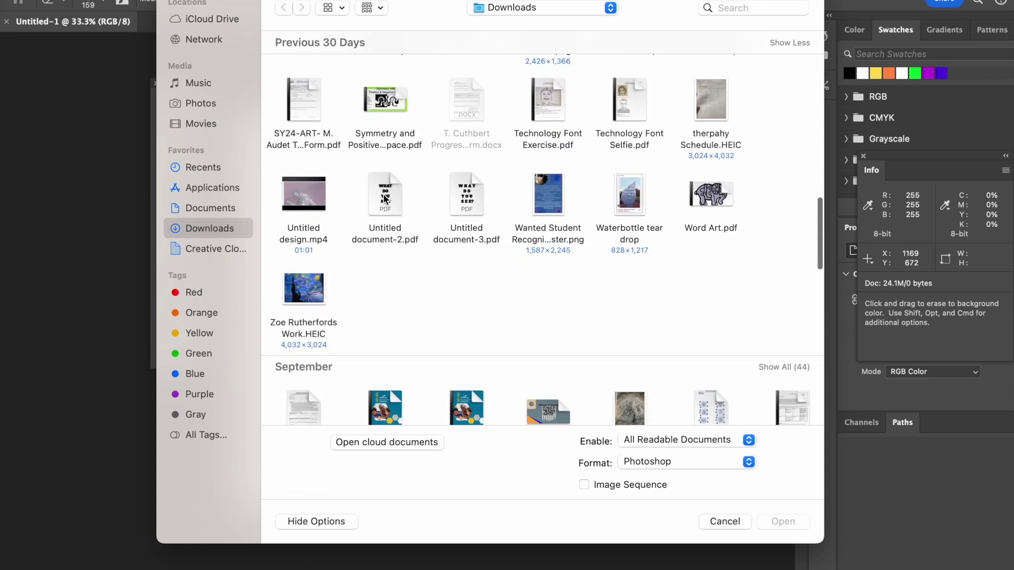
scroll(384, 198, "down", 7)
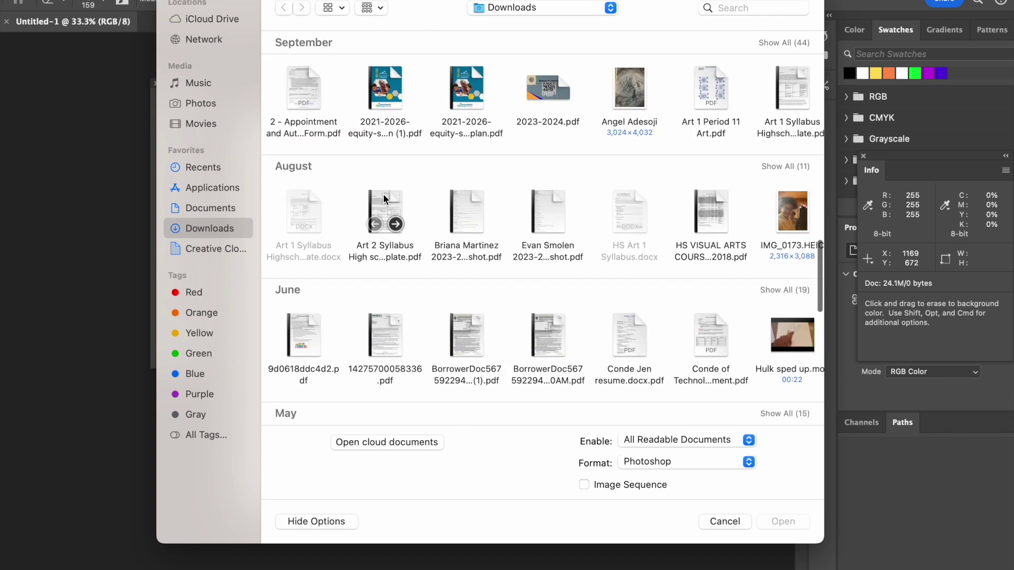
scroll(384, 199, "down", 5)
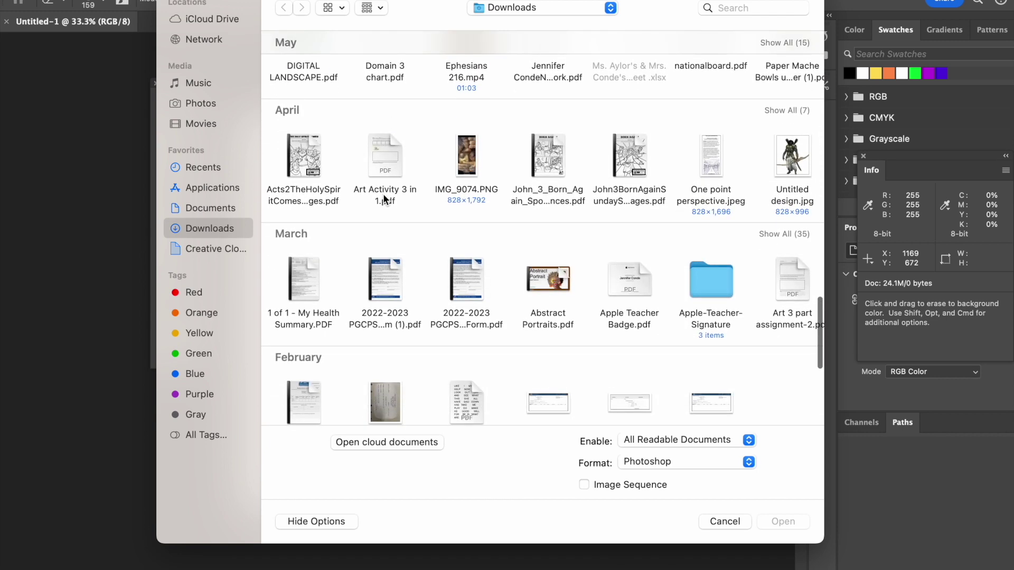
scroll(383, 199, "down", 10)
scroll(384, 198, "down", 3)
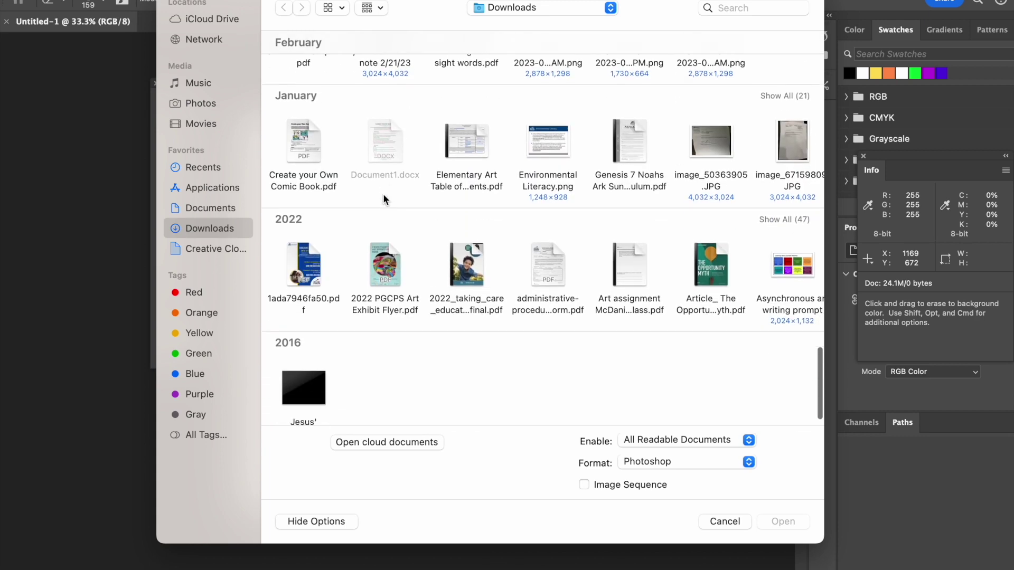
- Find the Rap Snacks chip bag screenshot among the recent files and open it
left_click(199, 168)
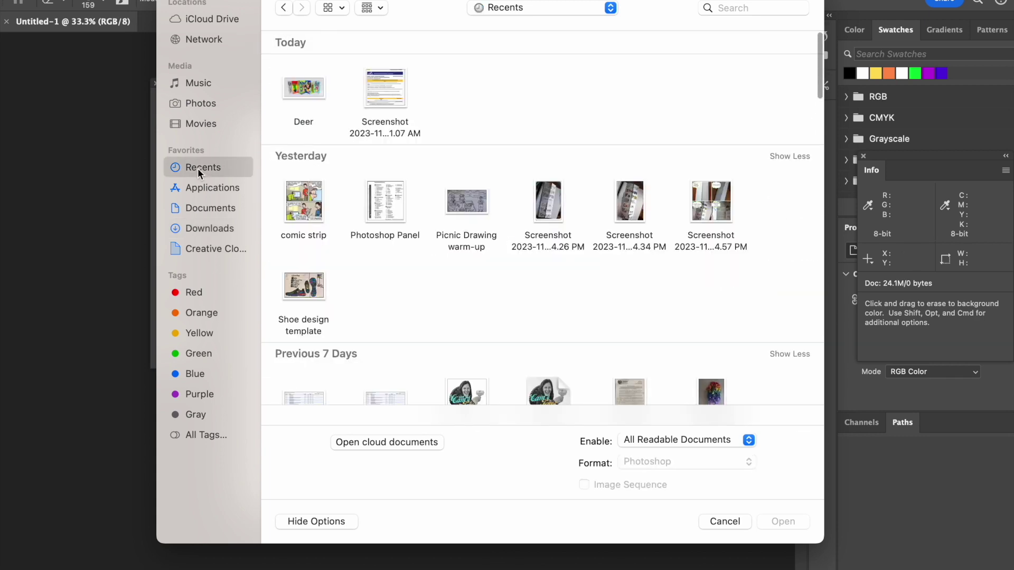
scroll(374, 218, "down", 5)
scroll(374, 219, "down", 10)
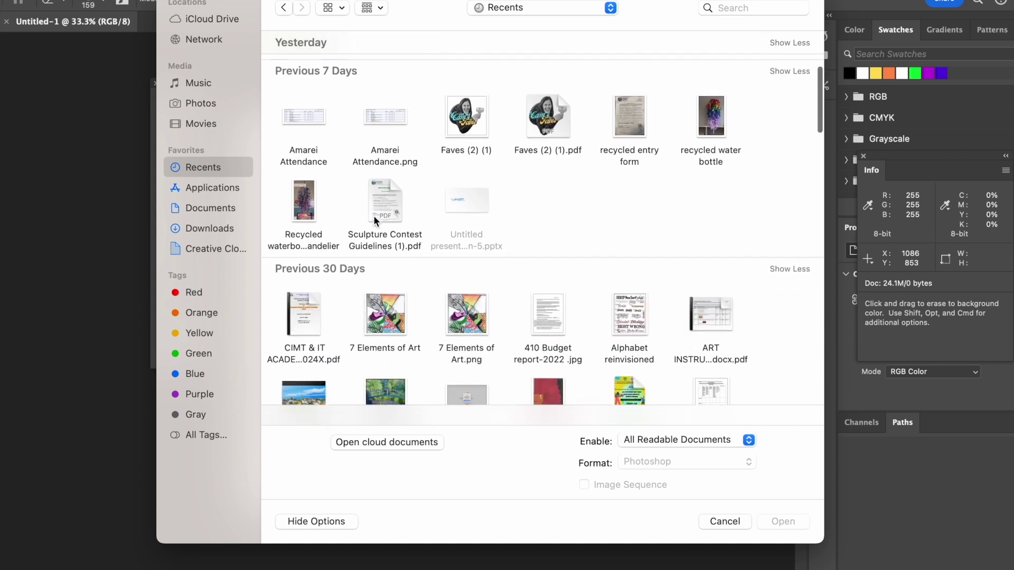
scroll(374, 218, "down", 7)
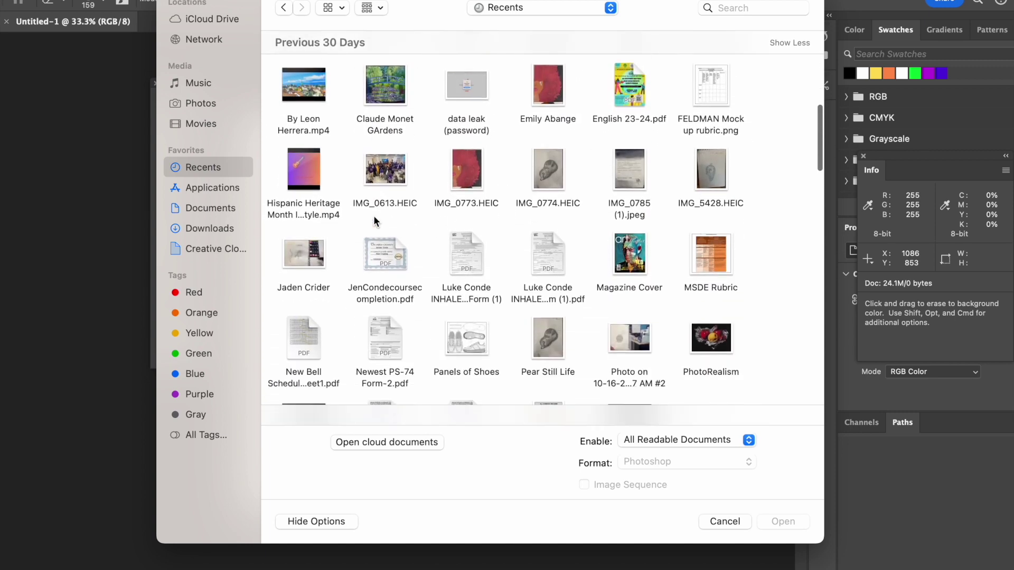
scroll(374, 219, "down", 5)
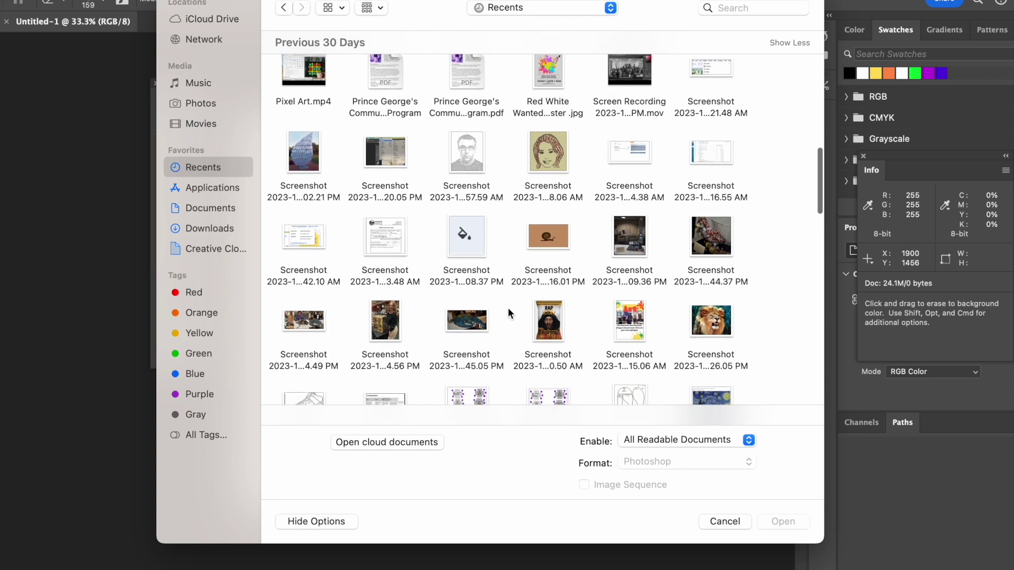
left_click(547, 320)
left_click(779, 518)
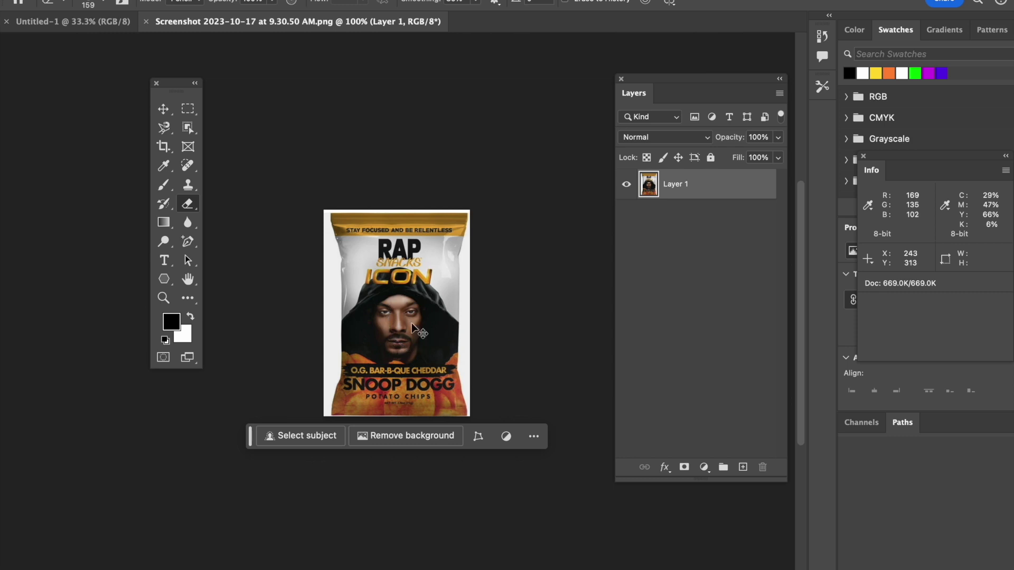
- Apply Auto Contrast to the chip bag image
key("super+plus")
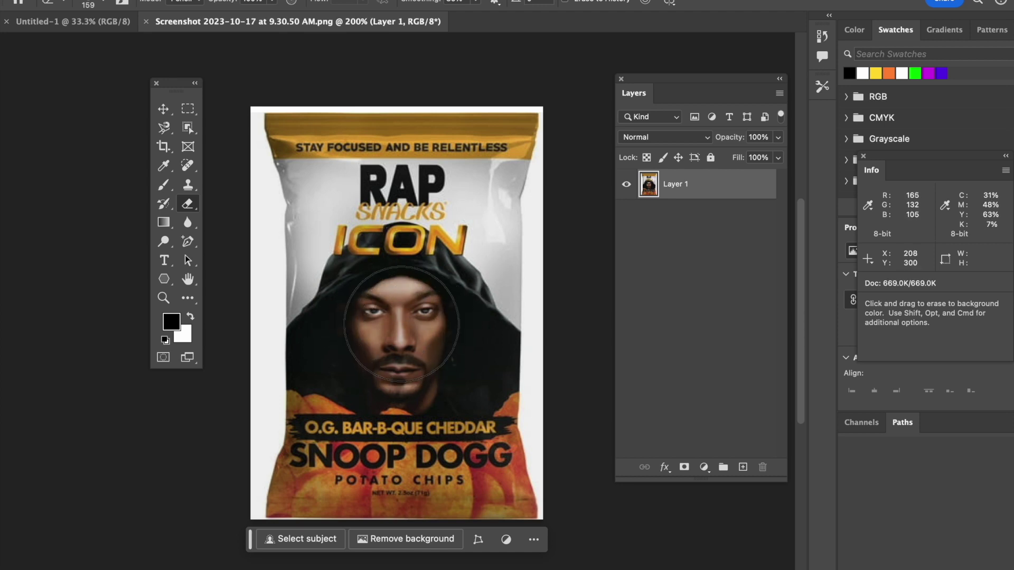
left_click(158, 0)
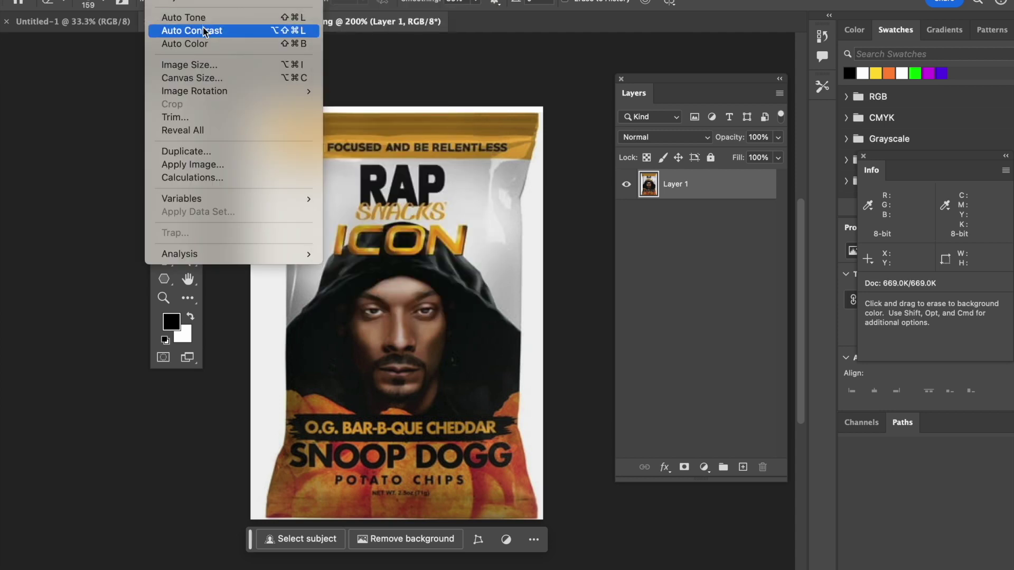
left_click(203, 30)
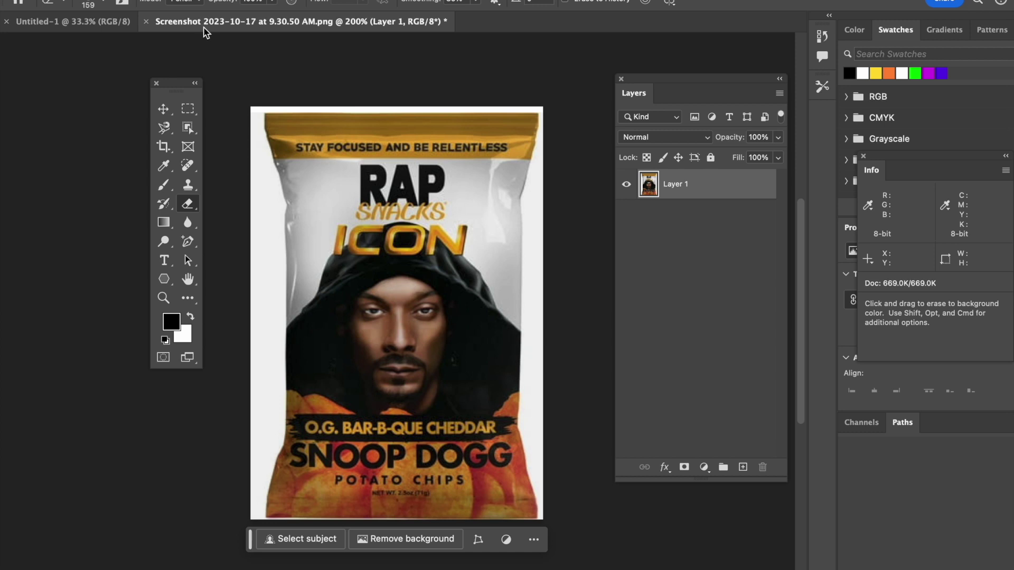
- Shift the Tools panel away from the image and duplicate Layer 1 within the same document, keeping the suggested name
left_click_drag(178, 87, 120, 75)
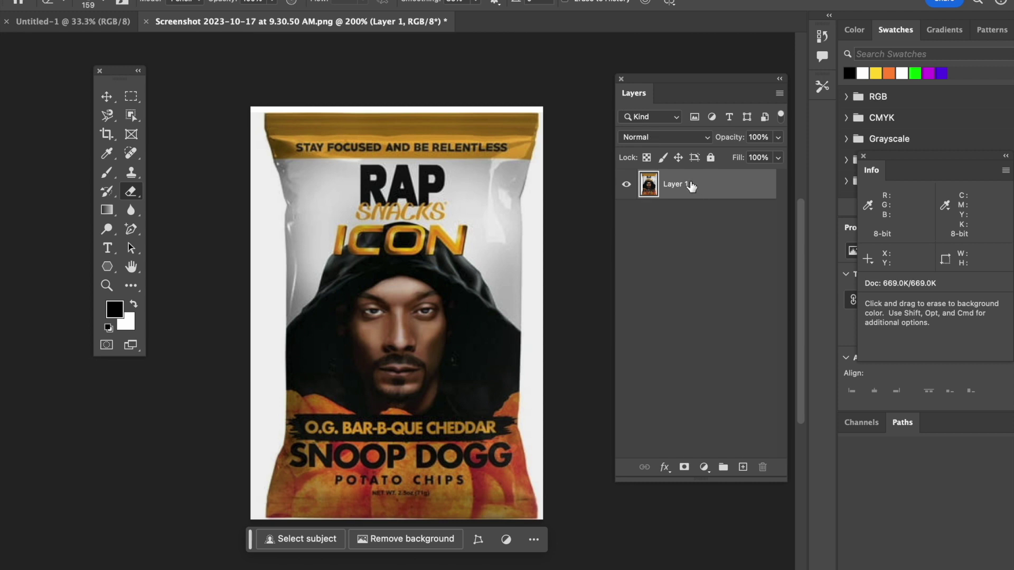
right_click(691, 186)
left_click(711, 259)
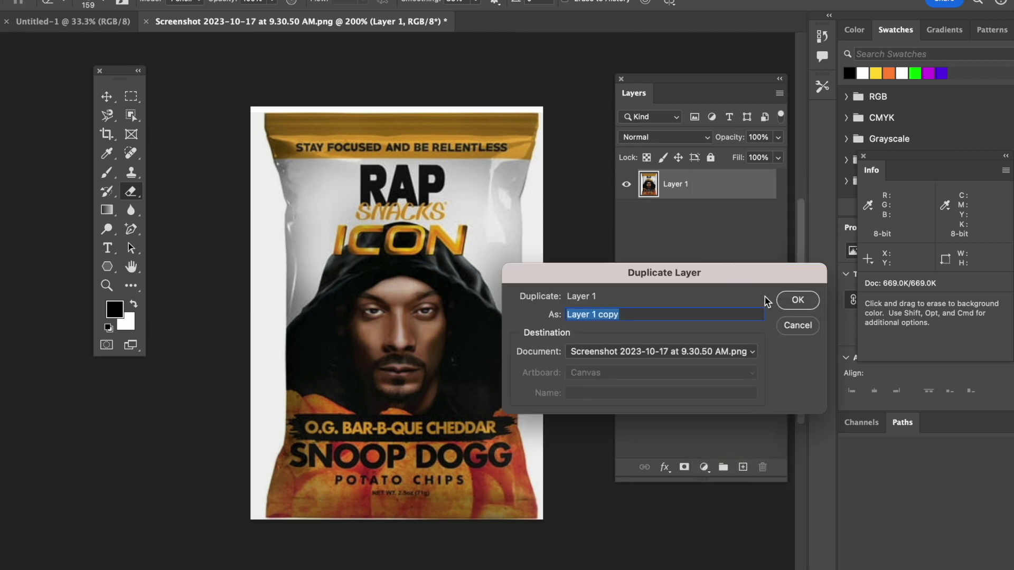
left_click(786, 302)
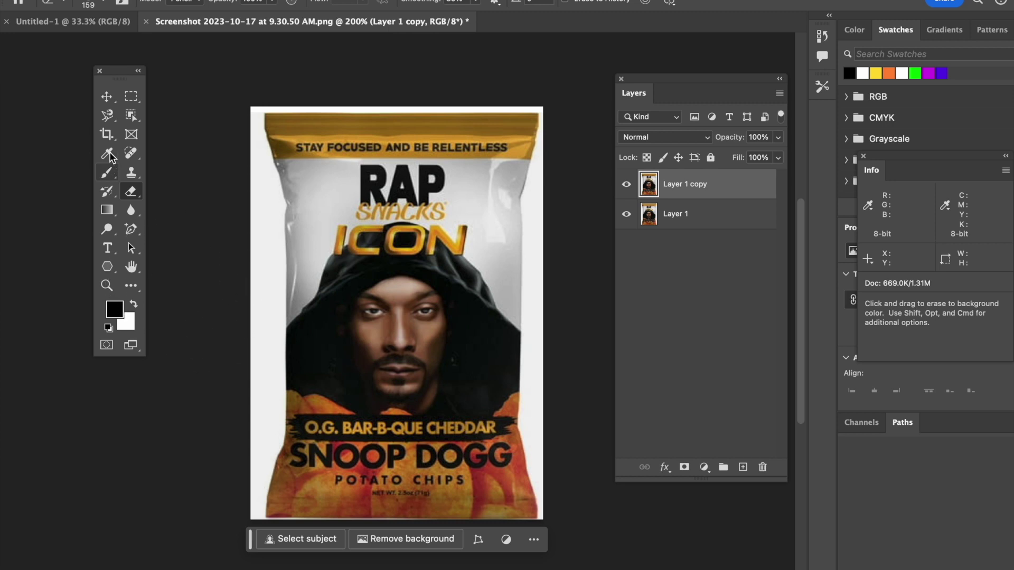
- Trace a closed selection around the hooded figure on the chip bag with the Magnetic Lasso tool
left_click(111, 120)
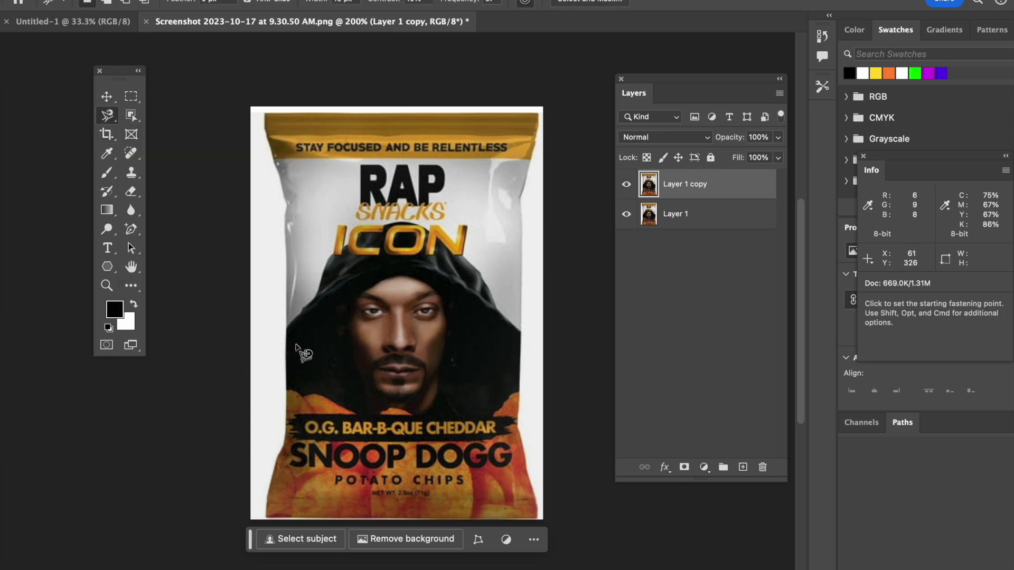
left_click(288, 328)
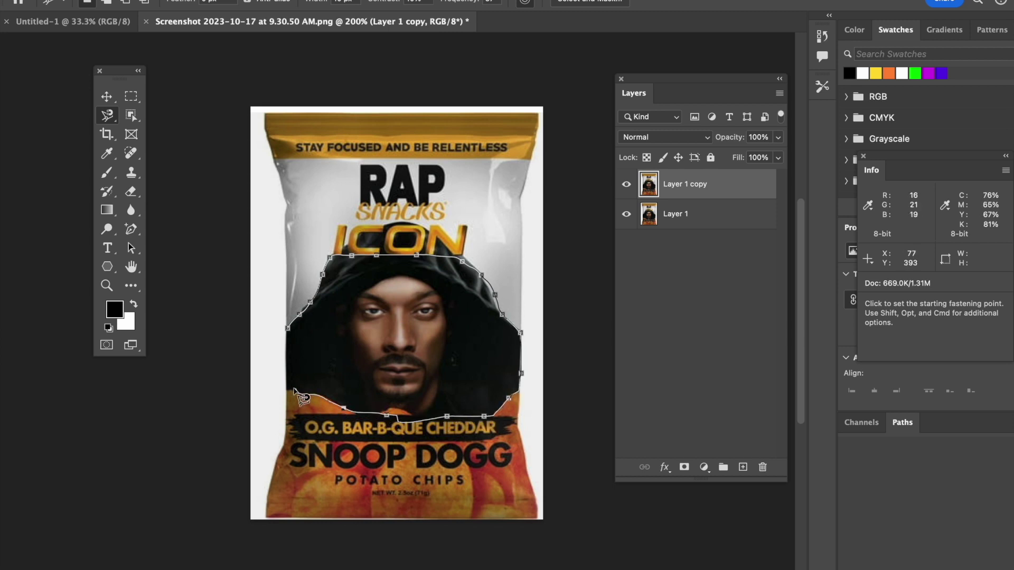
left_click(289, 329)
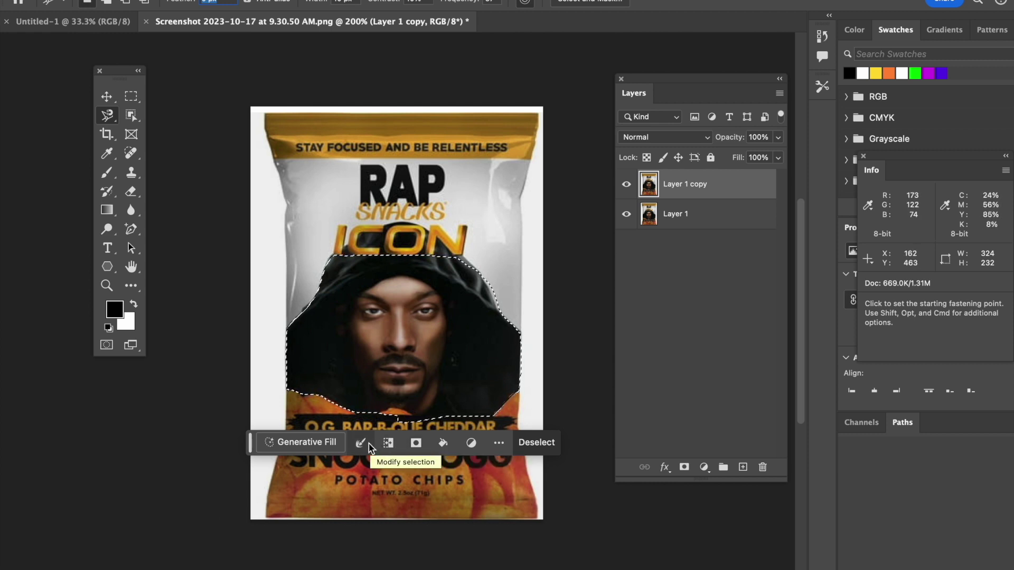
- Drop the selection around the figure and add another copy of the duplicated chip bag layer
key("super+j")
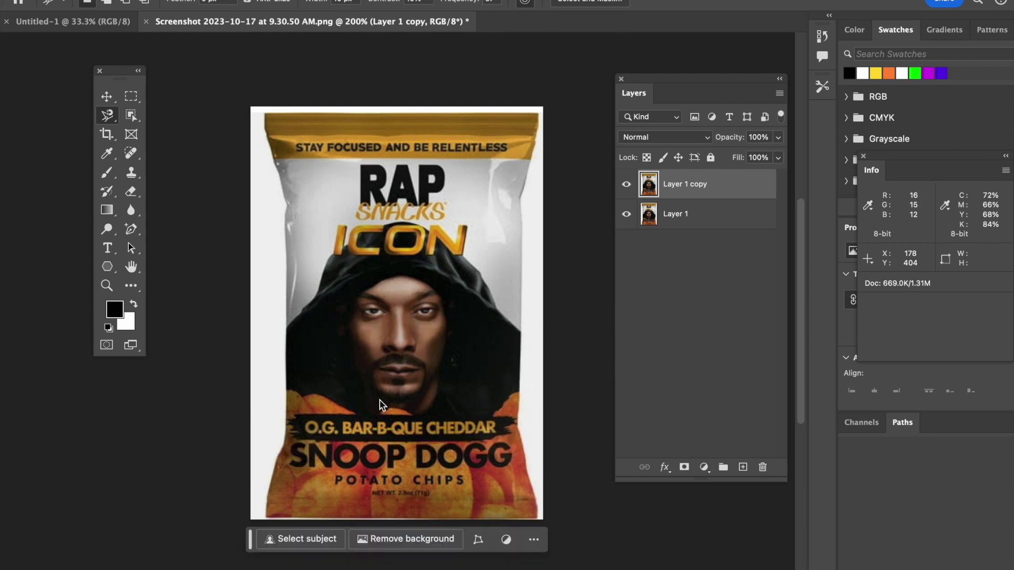
left_click(424, 342)
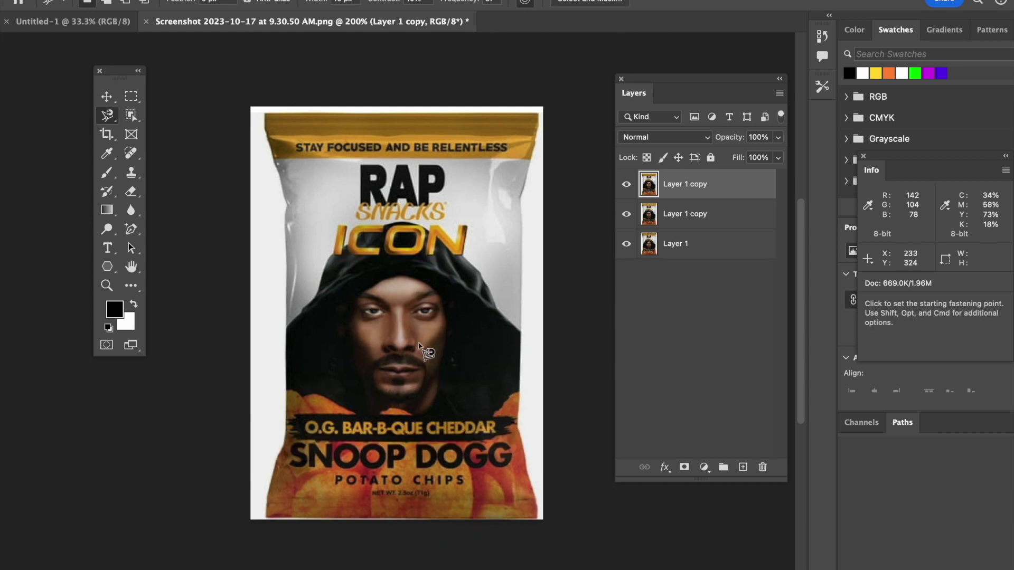
key("Escape")
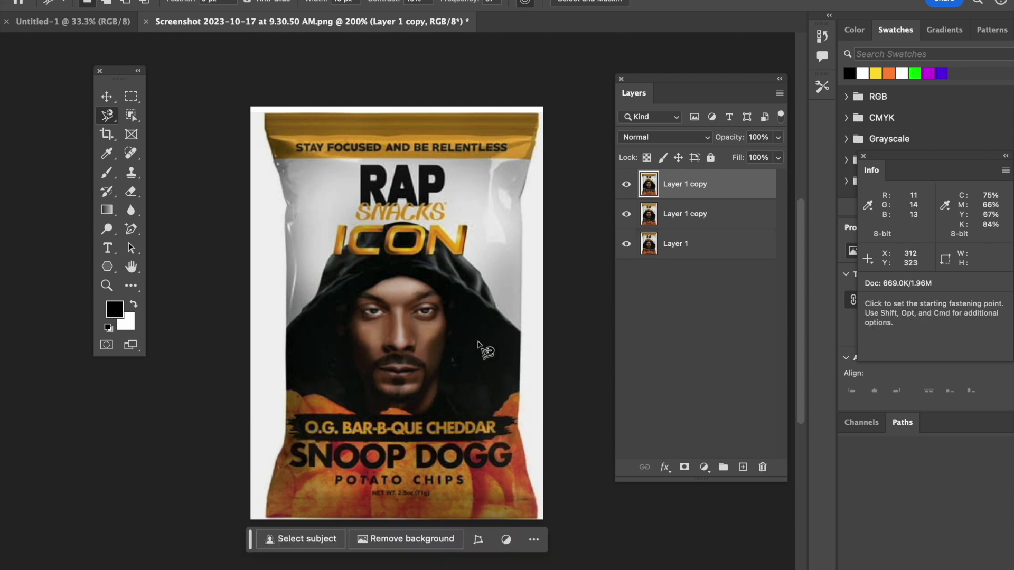
- Shift the topmost layer copy with the Move tool and bring it back, and hide the two layers beneath it
key("v")
left_click_drag(416, 328, 365, 296)
left_click_drag(447, 300, 496, 327)
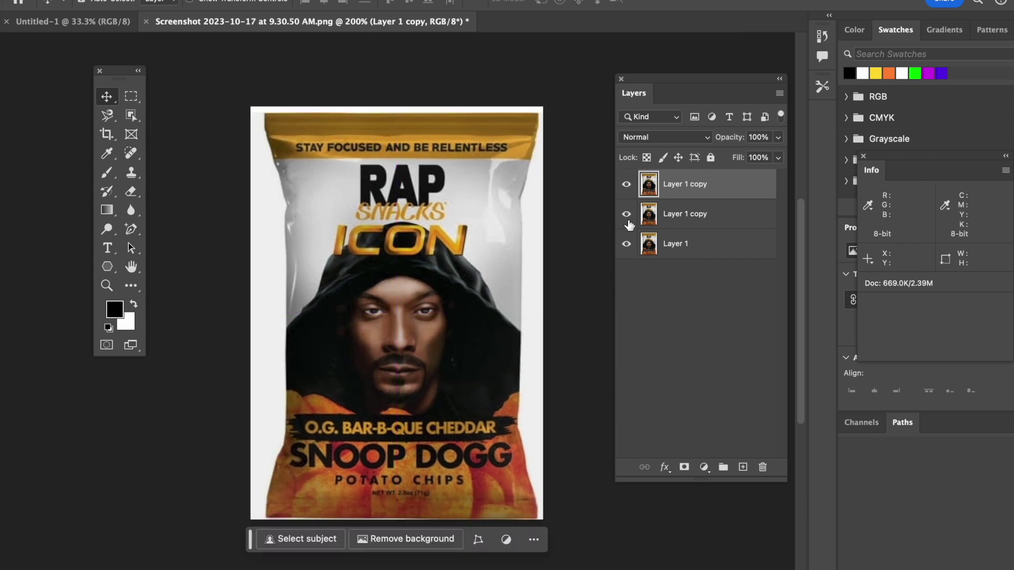
left_click(626, 184)
left_click(626, 184)
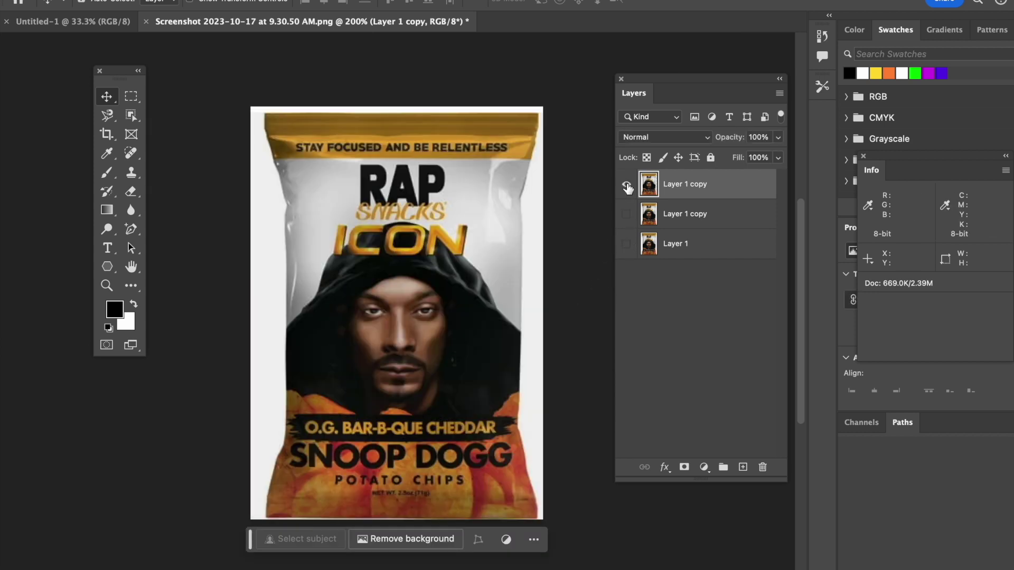
- Trace a Magnetic Lasso selection from the hood's upper left edge over its top and down its right side
left_click(106, 120)
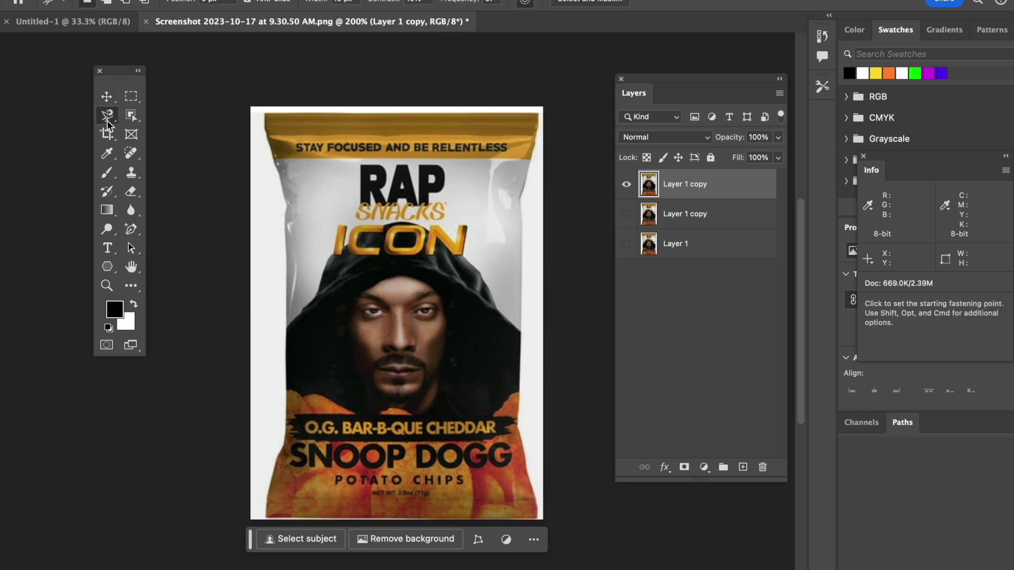
left_click(320, 279)
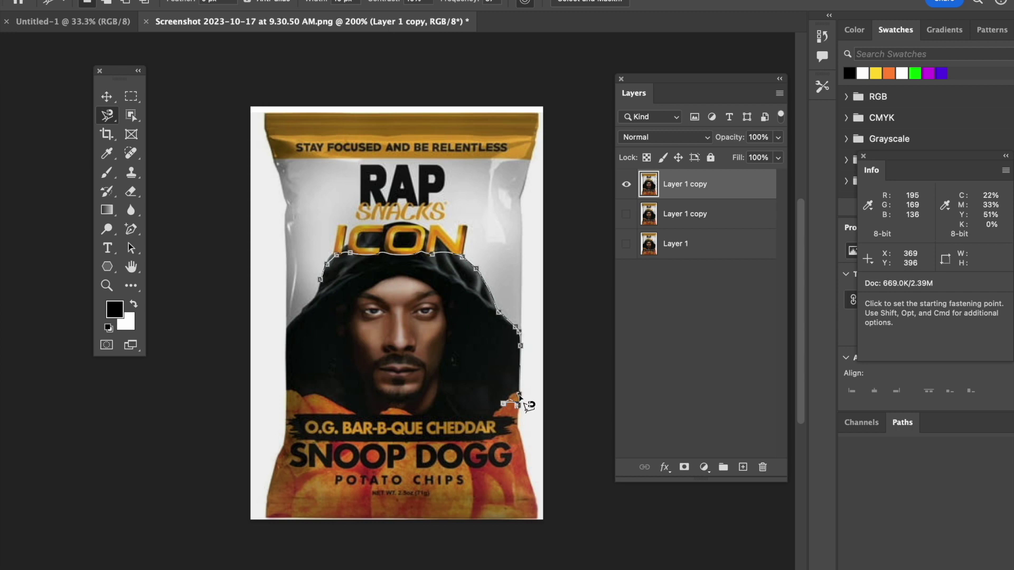
double_click(521, 403)
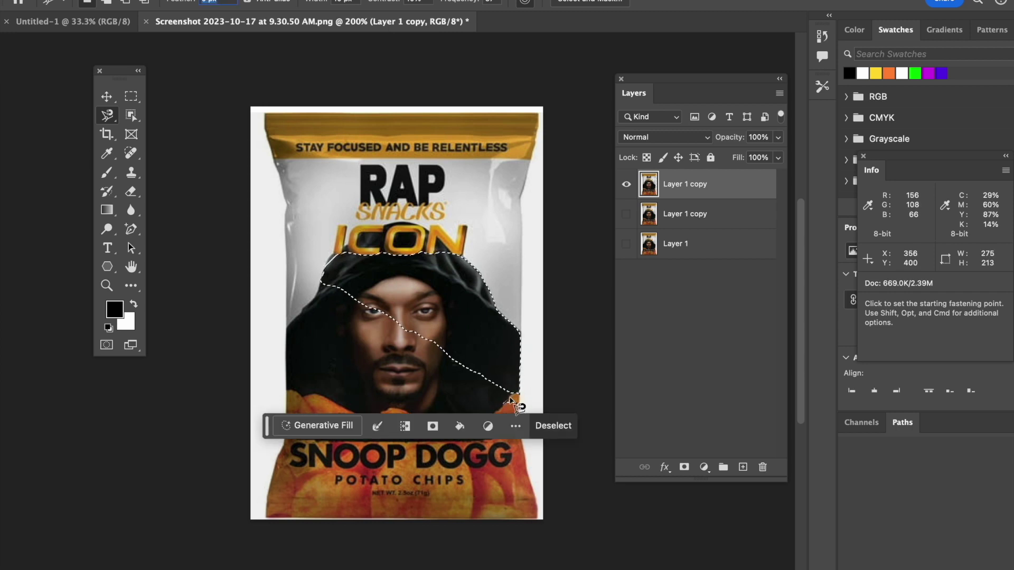
- Add the rest of the hooded figure to the selection by tracing a second Magnetic Lasso outline around the whole figure
key("shift")
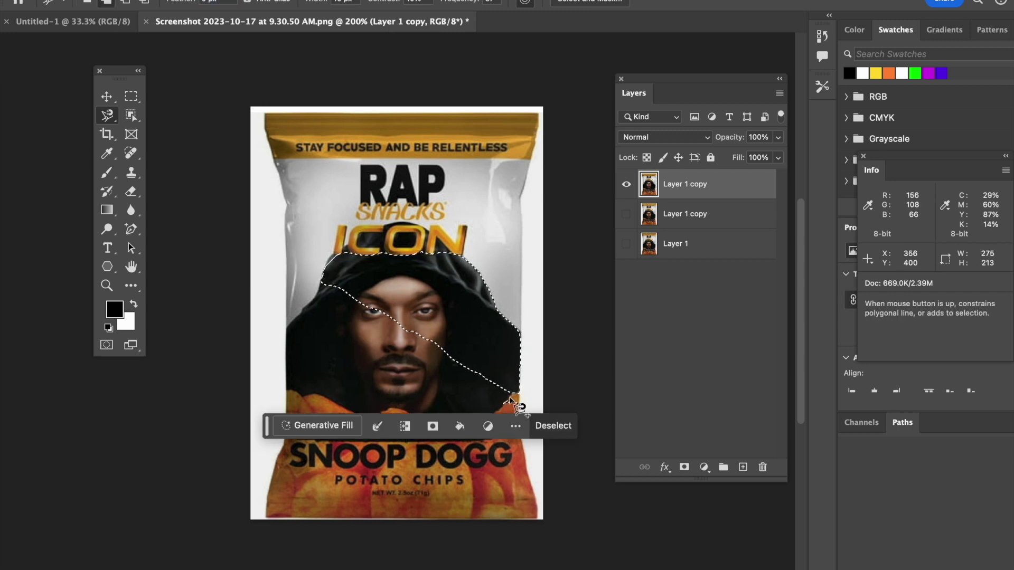
left_click(464, 385, "shift")
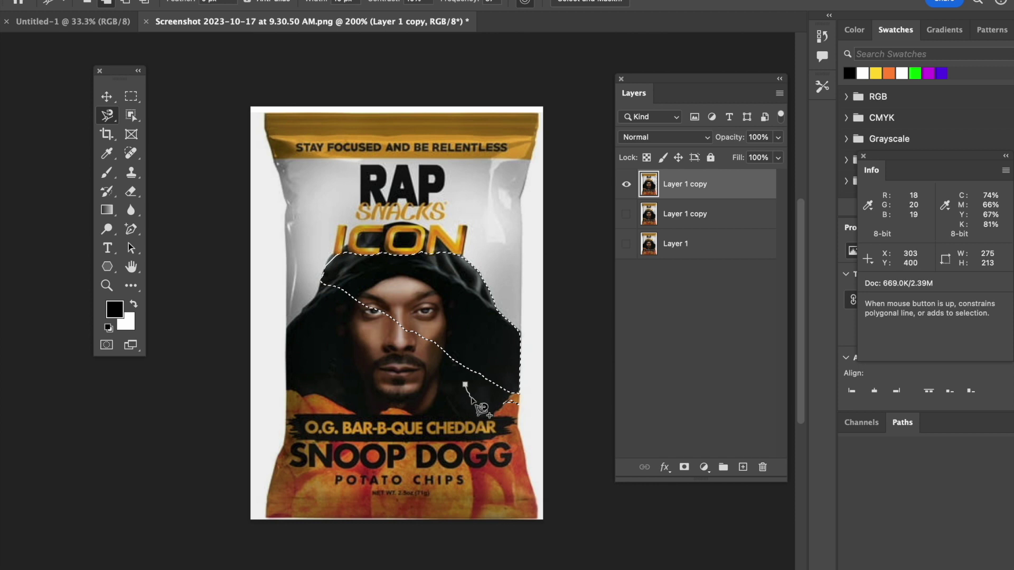
key("Escape")
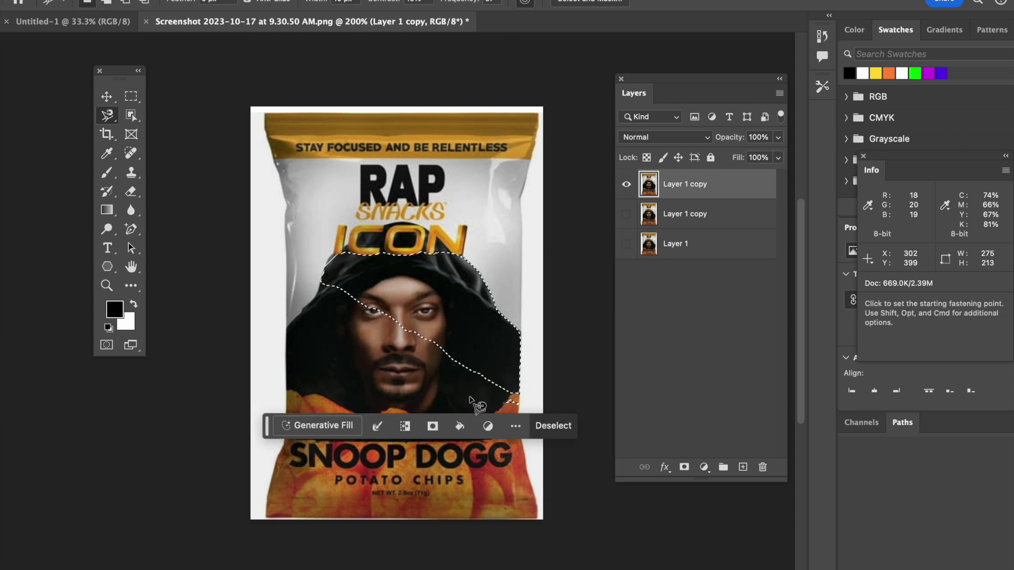
left_click(495, 411, "shift")
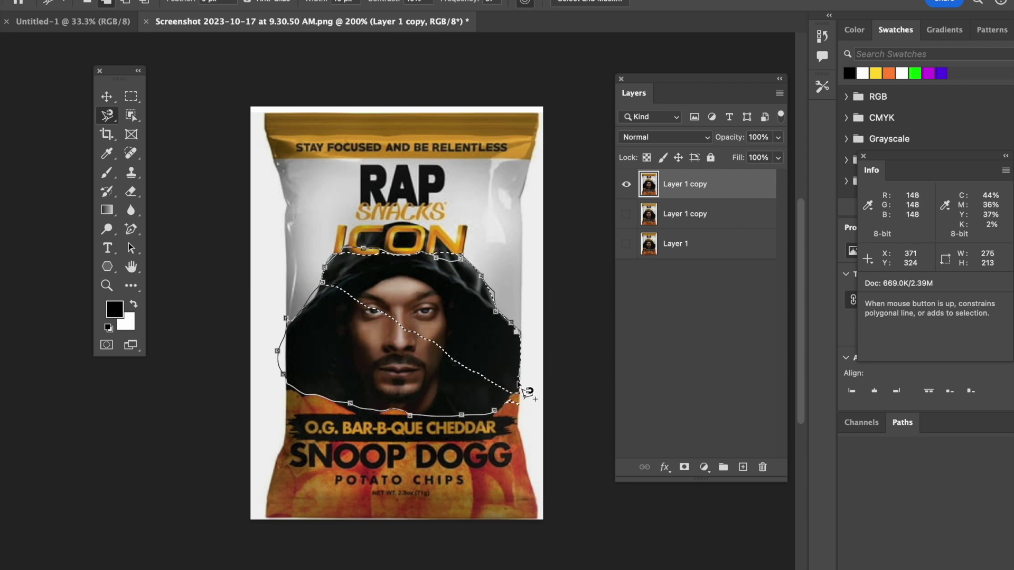
left_click(496, 412)
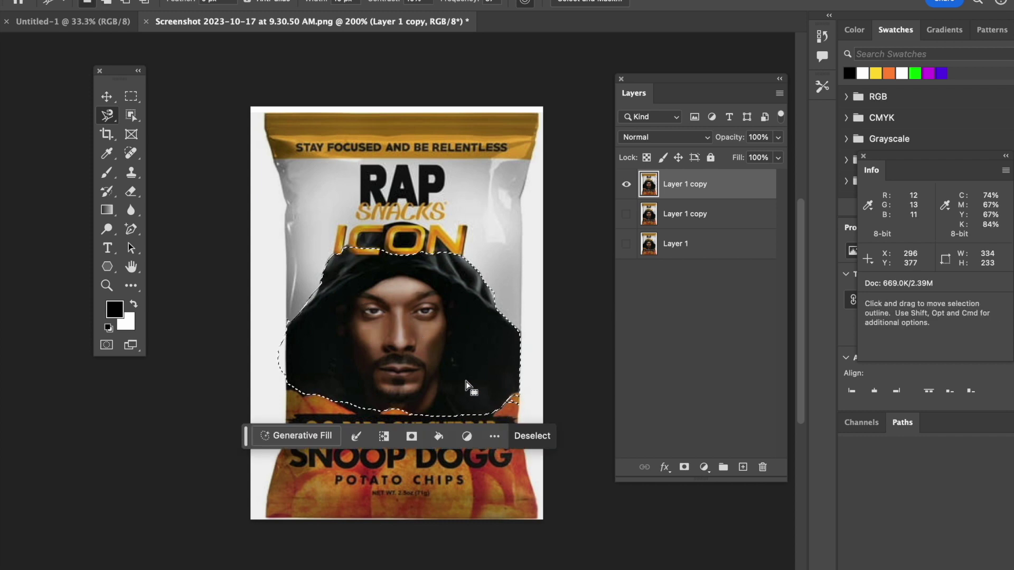
- Copy the selected hooded figure to a new layer and hide the chip bag layer directly beneath it
key("super+j")
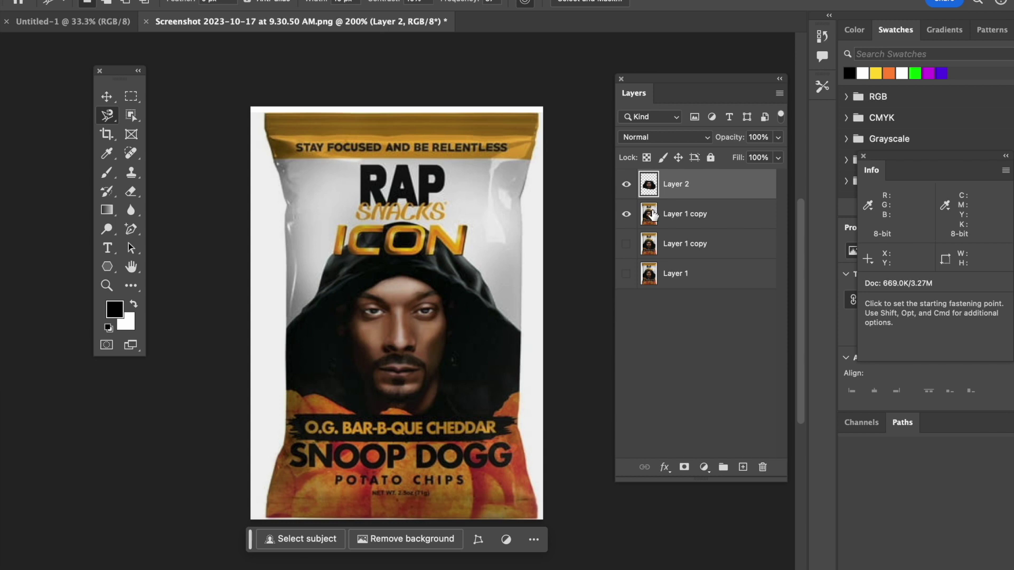
left_click(626, 215)
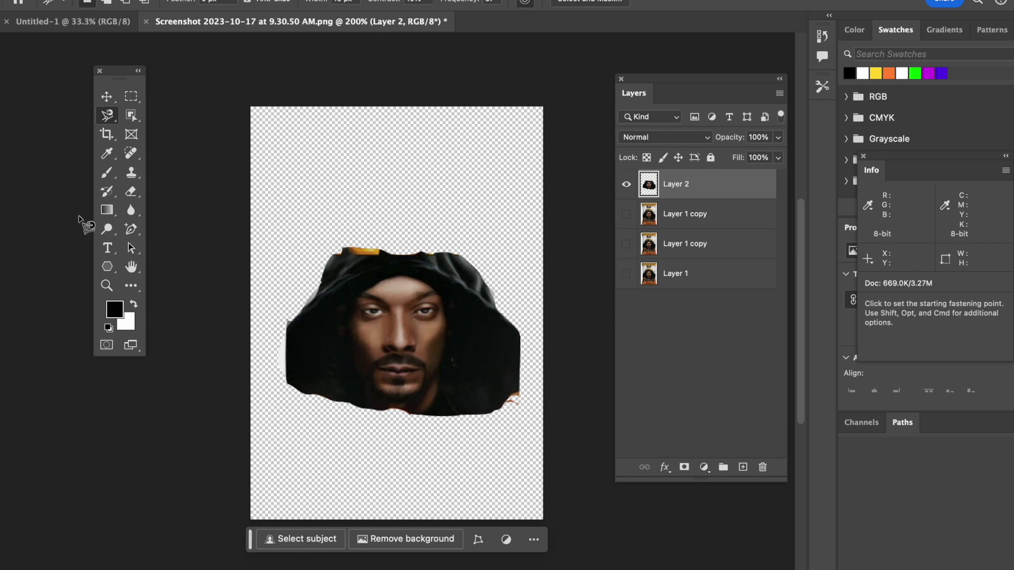
left_click(131, 96)
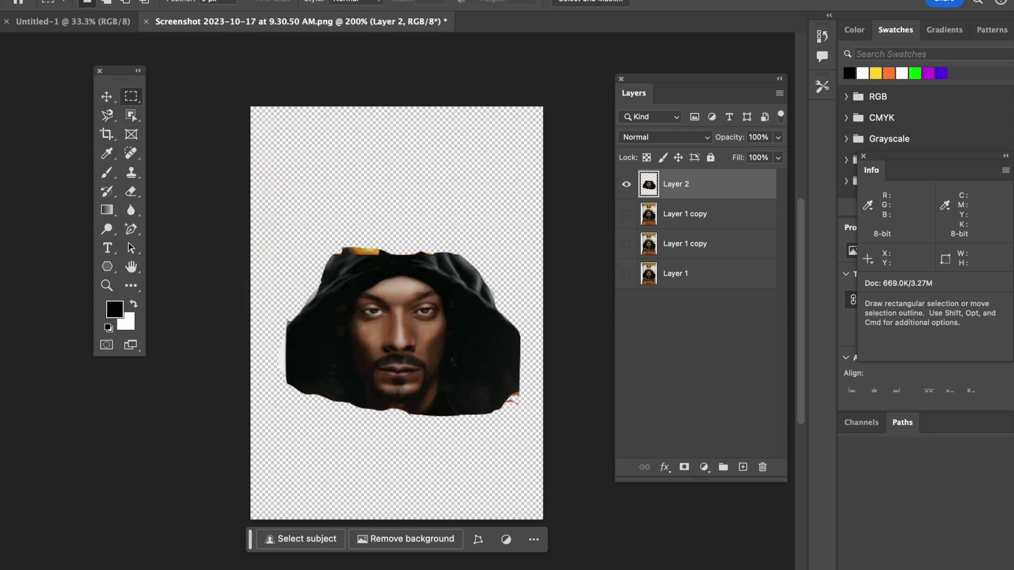
- Apply a Curves adjustment to the isolated figure, with an RGB midtone point at input 126 and output 129
left_click(203, 0)
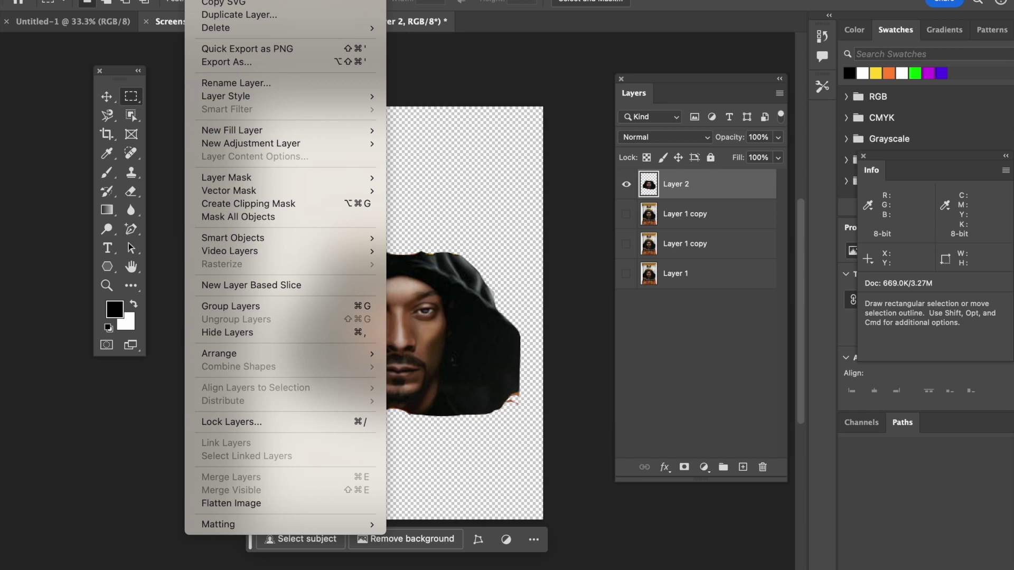
mouse_move(166, 0)
mouse_move(203, 0)
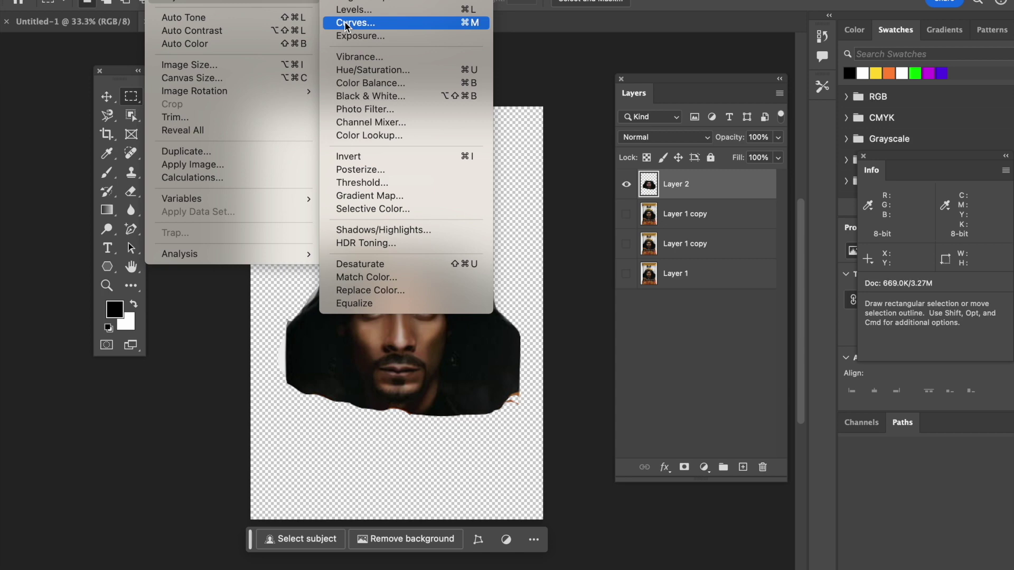
left_click(346, 23)
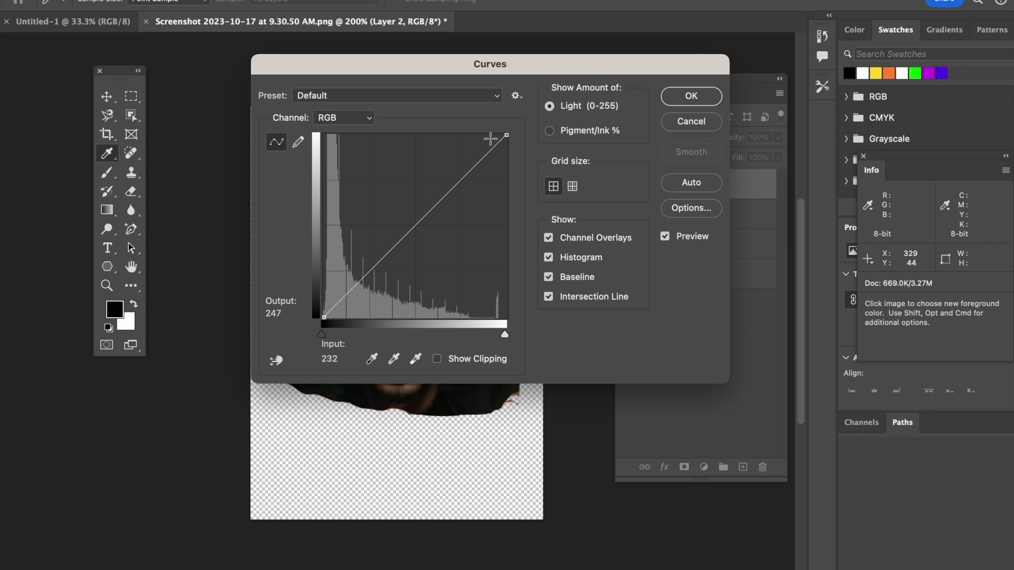
left_click_drag(423, 67, 646, 122)
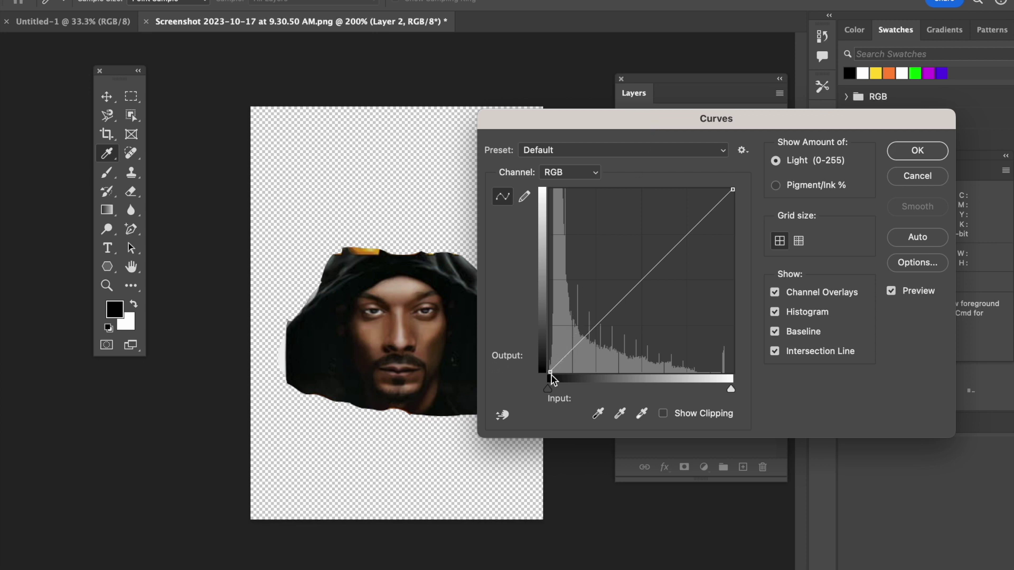
left_click(641, 281)
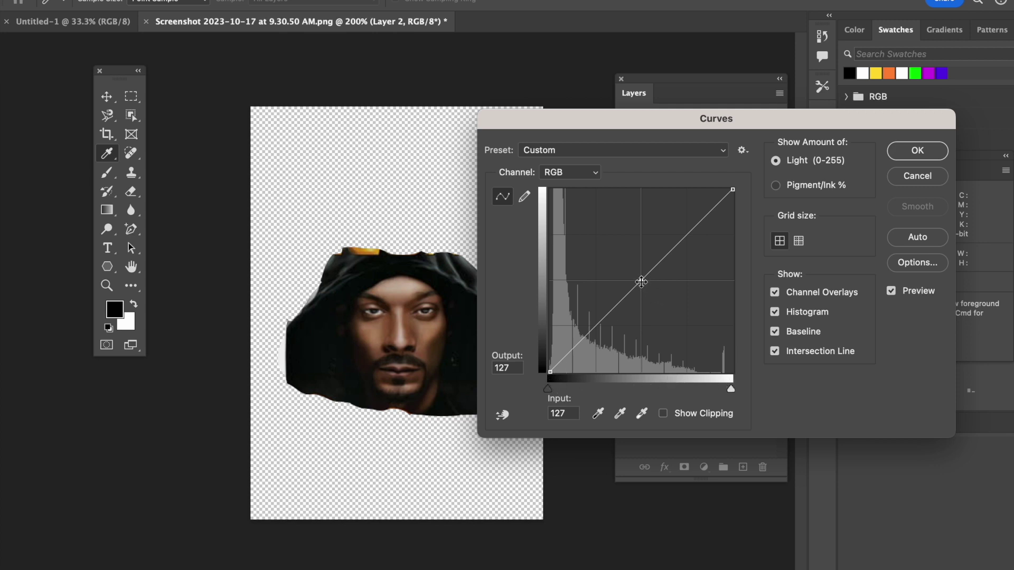
mouse_move(641, 281)
left_mouse_down()
mouse_move(637, 227)
mouse_move(640, 280)
left_mouse_up()
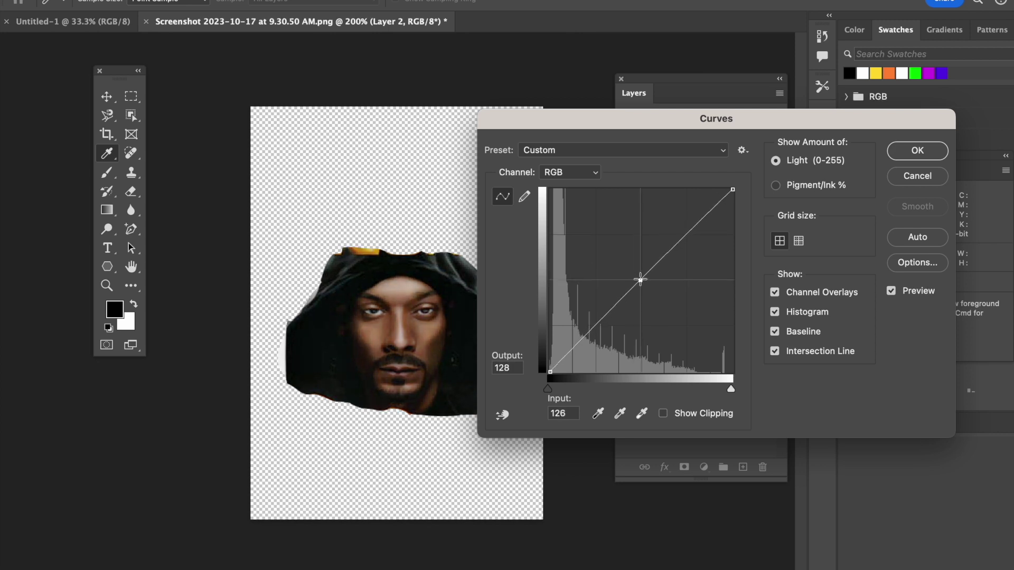
mouse_move(640, 279)
left_mouse_down()
mouse_move(596, 276)
mouse_move(692, 275)
mouse_move(639, 275)
left_mouse_up()
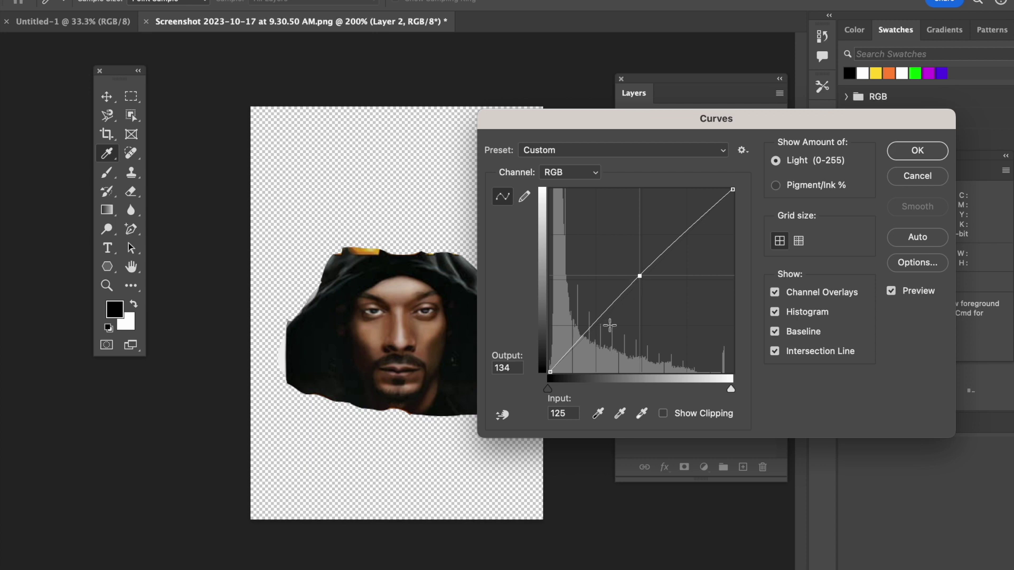
mouse_move(640, 277)
left_mouse_down()
mouse_move(645, 292)
mouse_move(641, 280)
left_mouse_up()
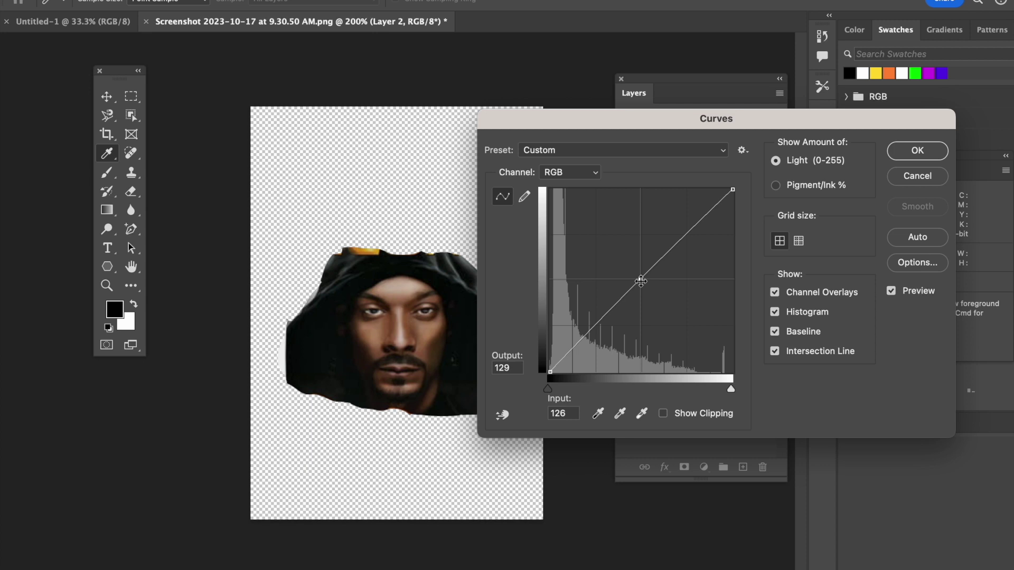
left_click(916, 151)
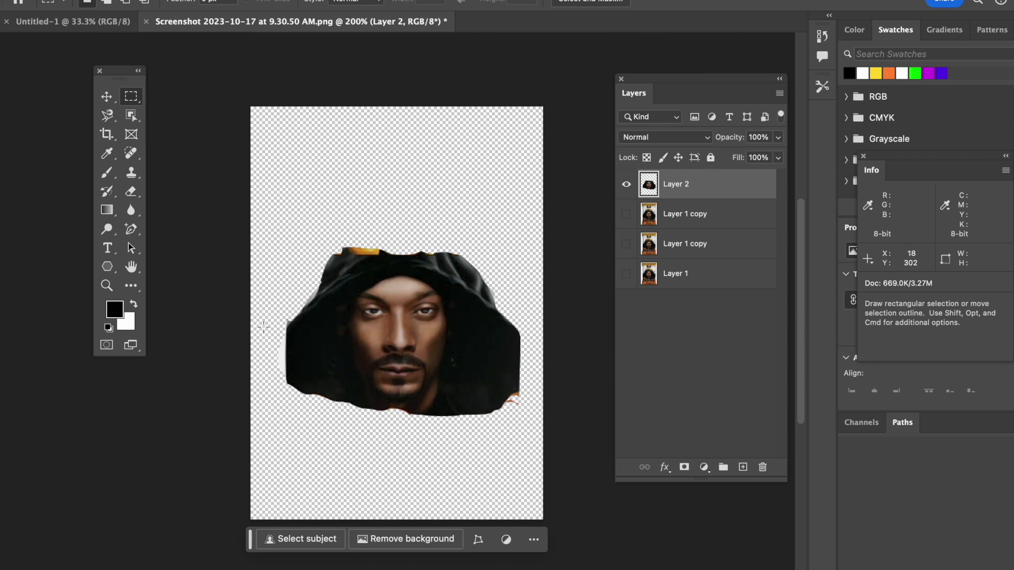
- Lighten the figure's cheeks and the dark hood areas on both sides of the face with the Dodge tool
left_click(105, 235)
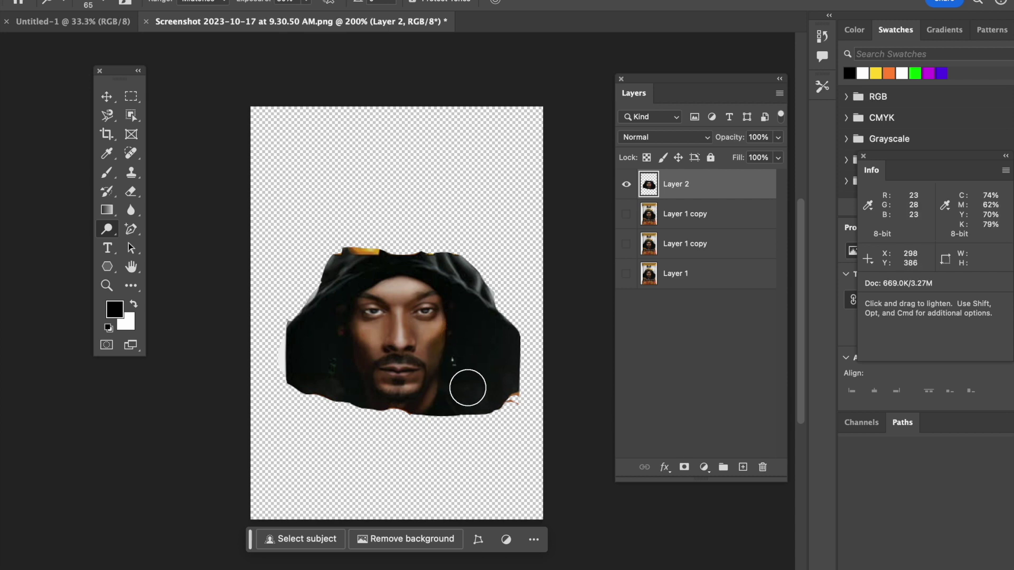
mouse_move(452, 364)
left_mouse_down()
mouse_move(441, 340)
mouse_move(432, 371)
mouse_move(449, 343)
mouse_move(446, 366)
mouse_move(444, 334)
left_mouse_up()
mouse_move(370, 348)
left_mouse_down()
mouse_move(352, 335)
mouse_move(328, 342)
mouse_move(327, 353)
mouse_move(327, 330)
mouse_move(335, 380)
left_mouse_up()
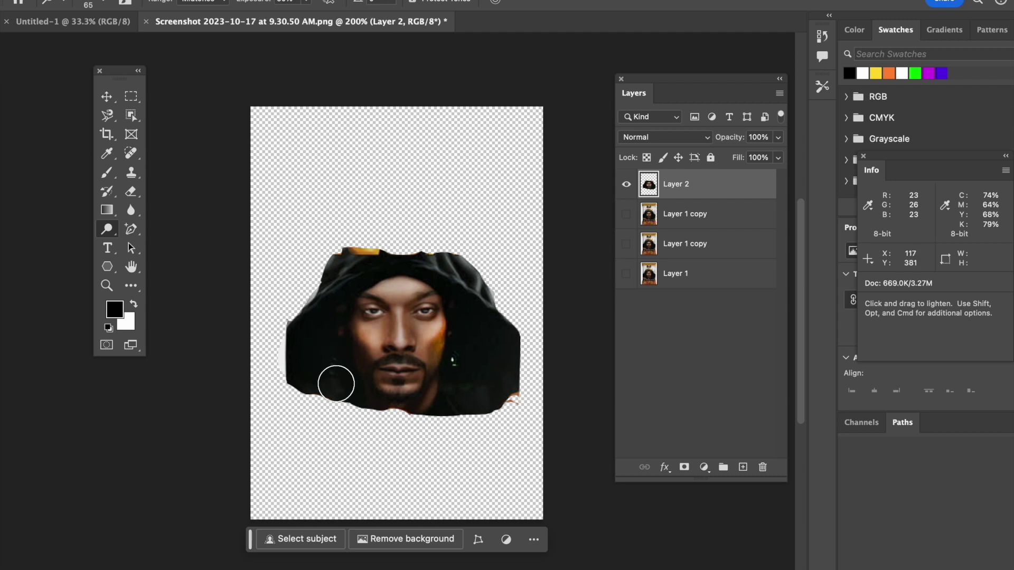
left_click_drag(452, 362, 467, 369)
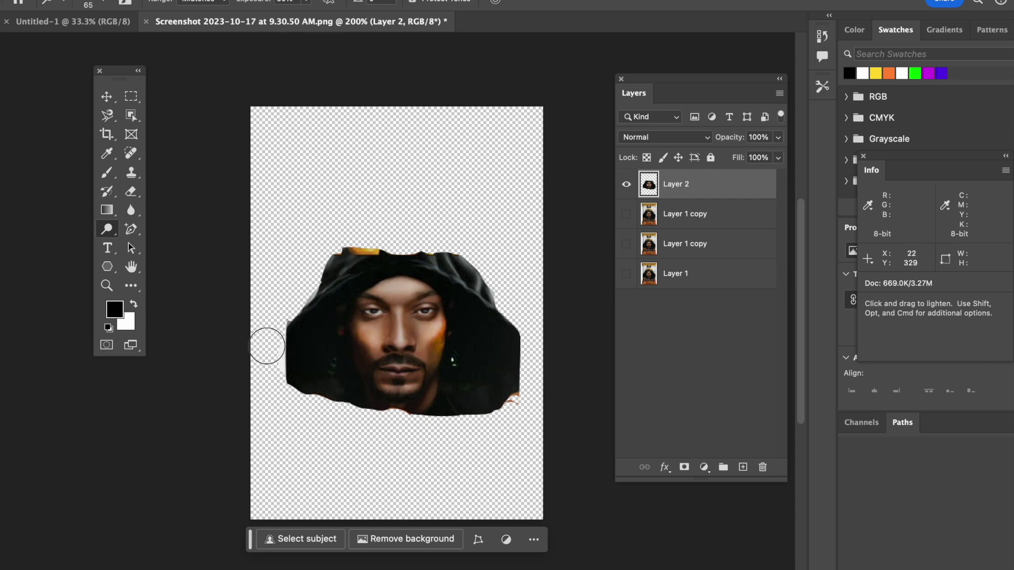
- Choose the Clone Stamp tool and set its brush size to 36 px
left_click(131, 211)
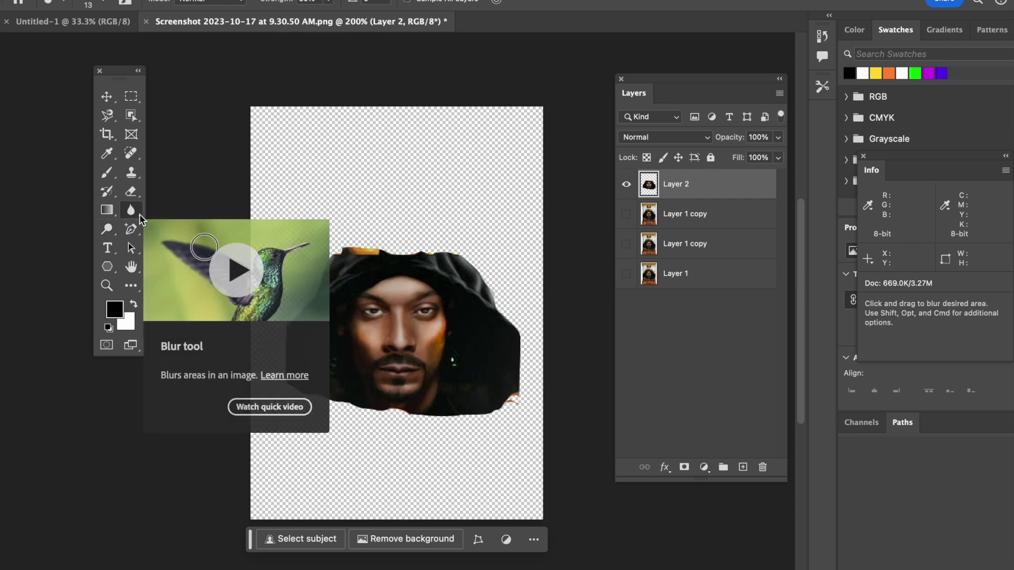
left_click(135, 187)
left_click(132, 173)
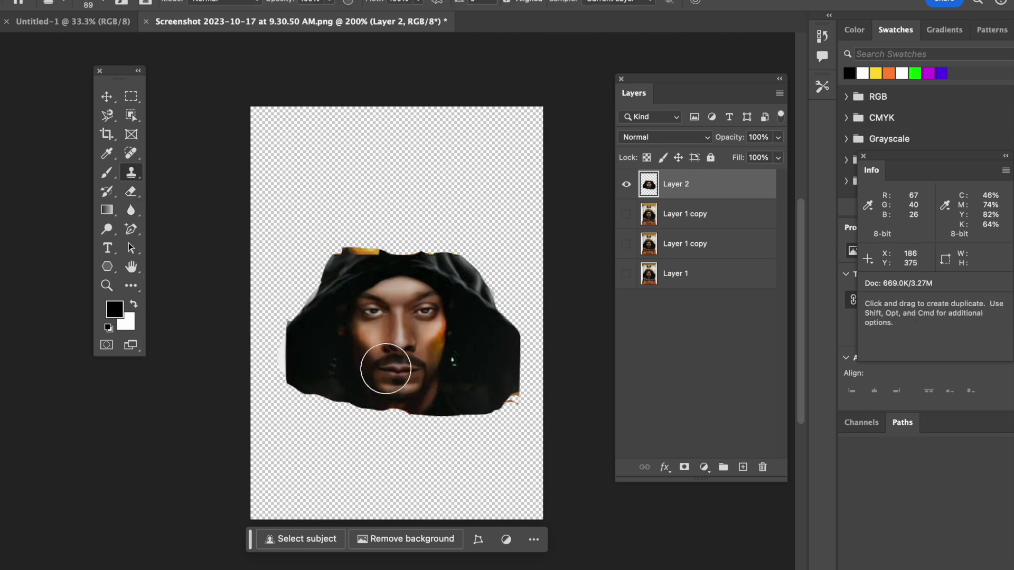
scroll(394, 349, "up", 3)
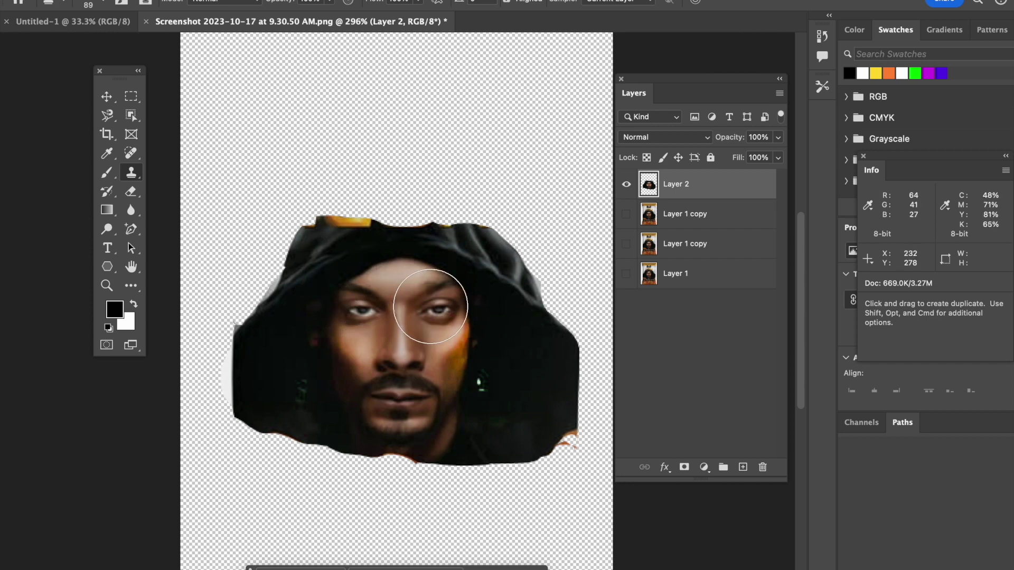
left_click(103, 5)
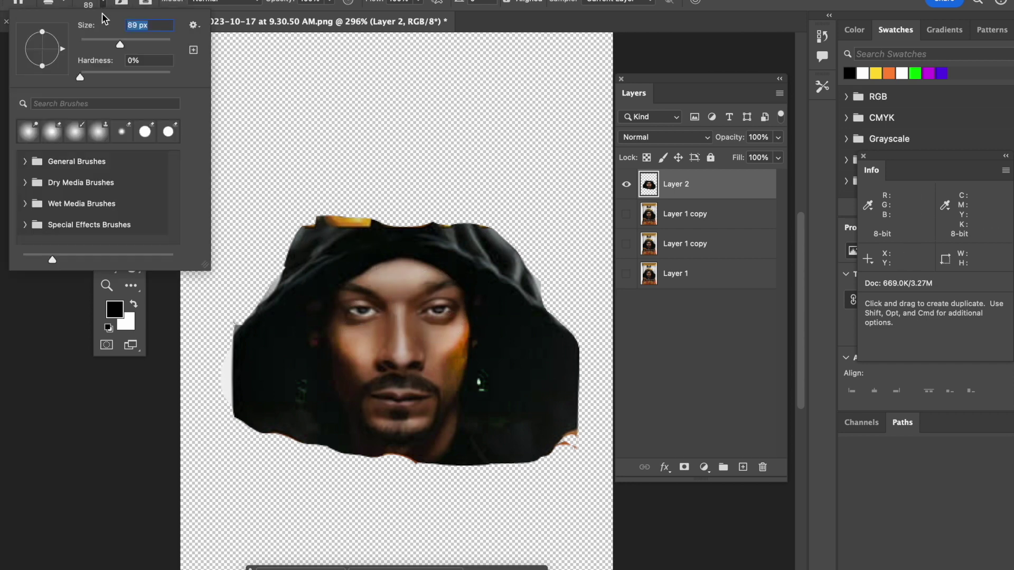
left_click_drag(116, 43, 95, 45)
key("Return")
- Sample the figure's eye as the clone source and try to stamp it onto the forehead on Layer 2
key("alt")
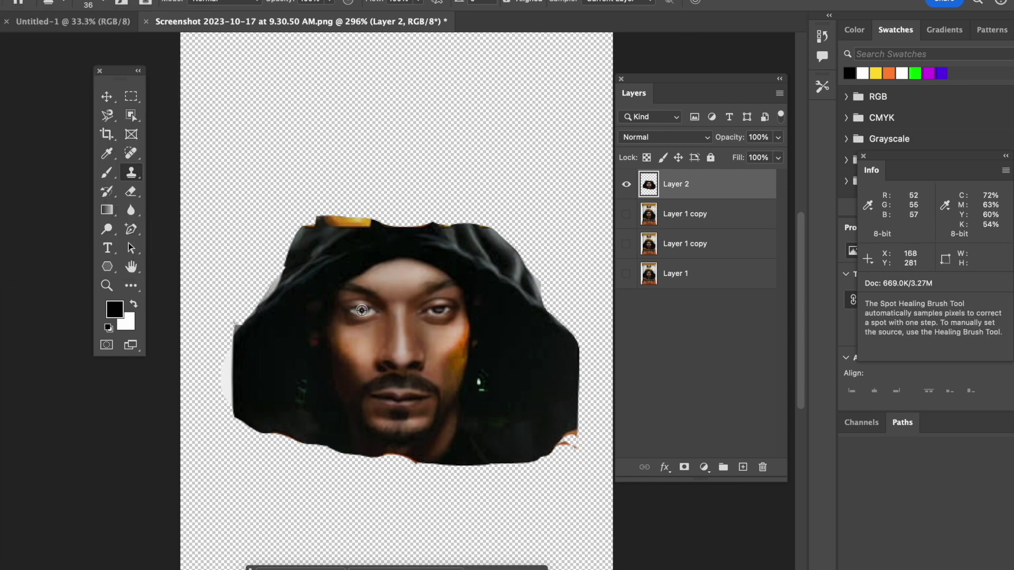
left_click(401, 274, "alt")
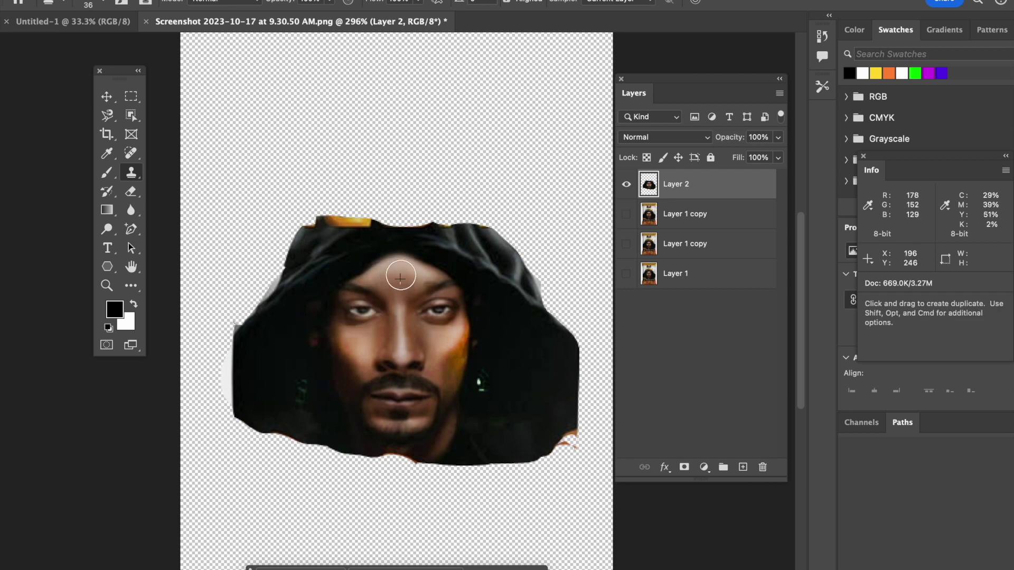
left_click(400, 275, "alt")
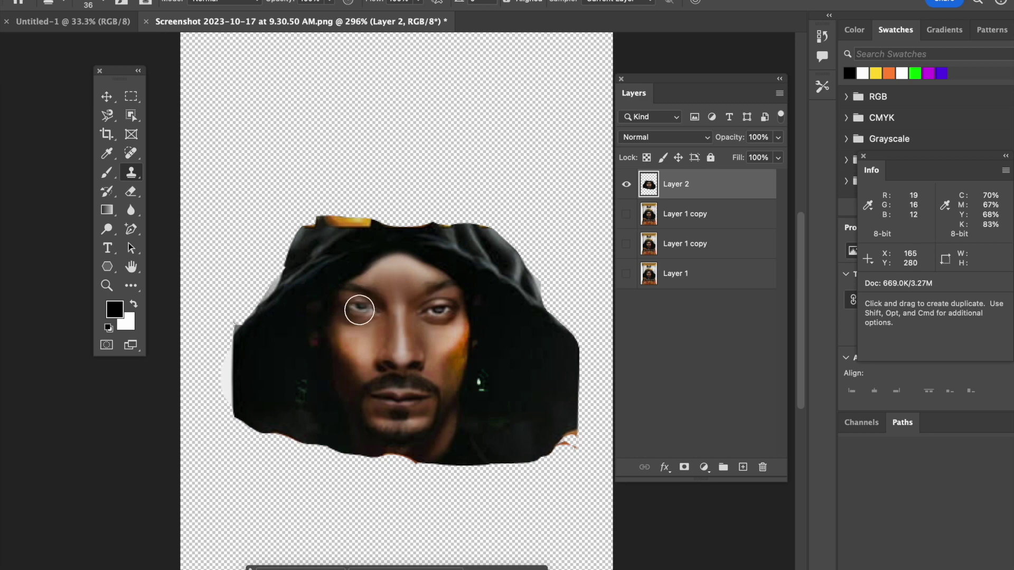
- Show Layer 1 and clone the eye onto the middle of its forehead, and hide Layer 2
left_click(628, 274)
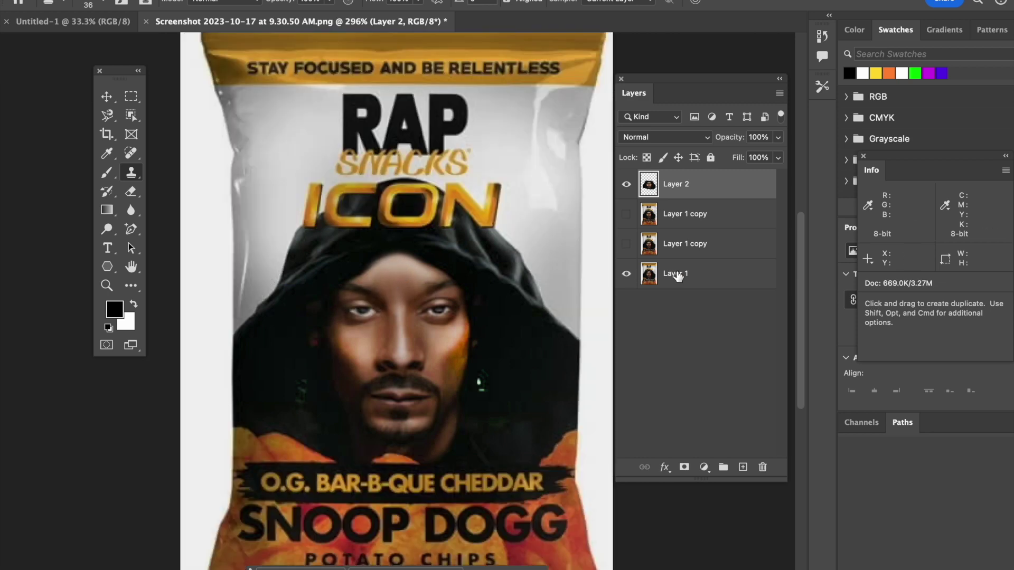
left_click(670, 274)
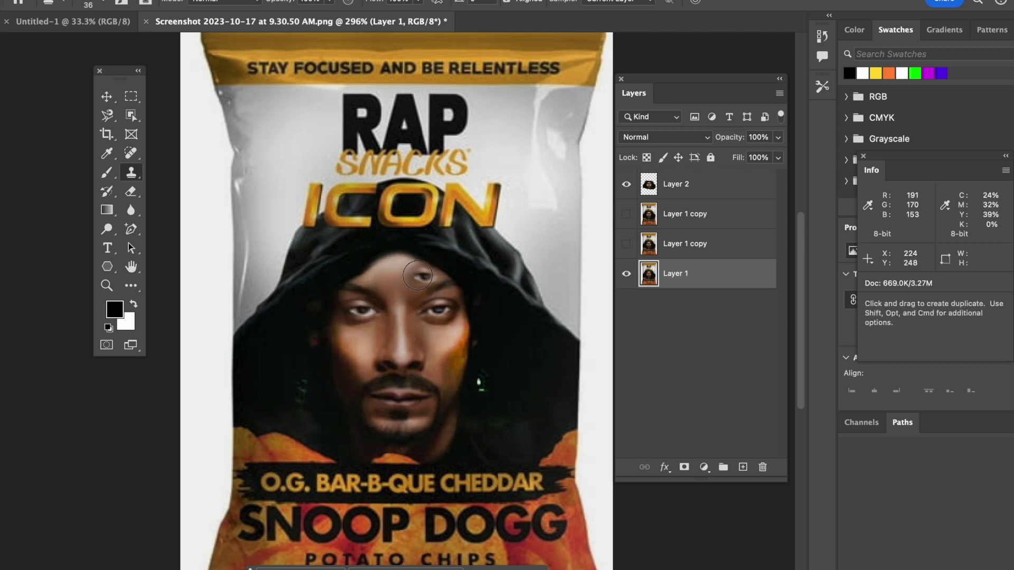
left_click(395, 275)
mouse_move(397, 273)
left_mouse_down()
mouse_move(407, 290)
mouse_move(394, 271)
mouse_move(408, 272)
left_mouse_up()
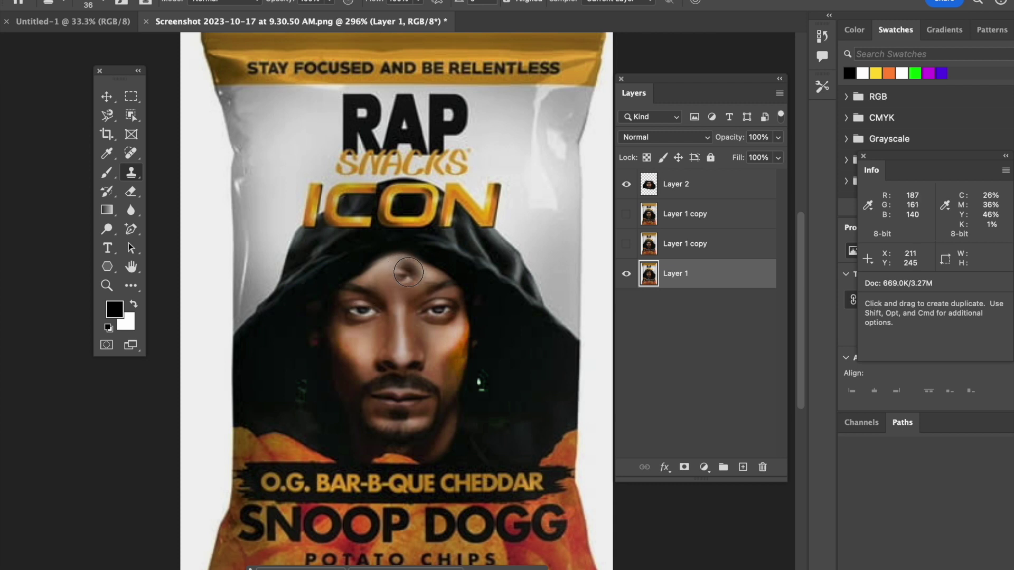
left_click(627, 184)
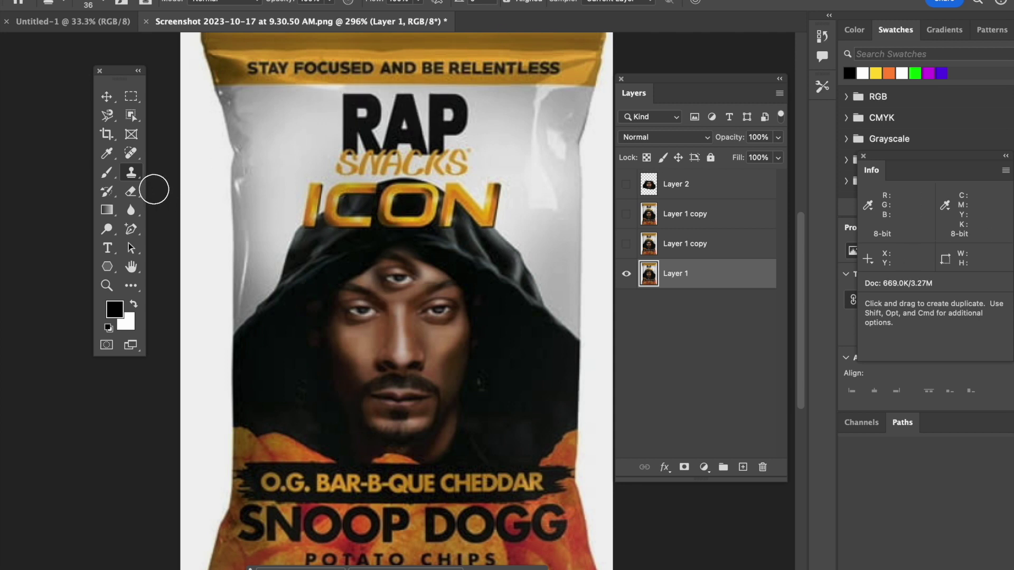
- Search the application's tools for "burn" and select the Burn tool
left_click(113, 235)
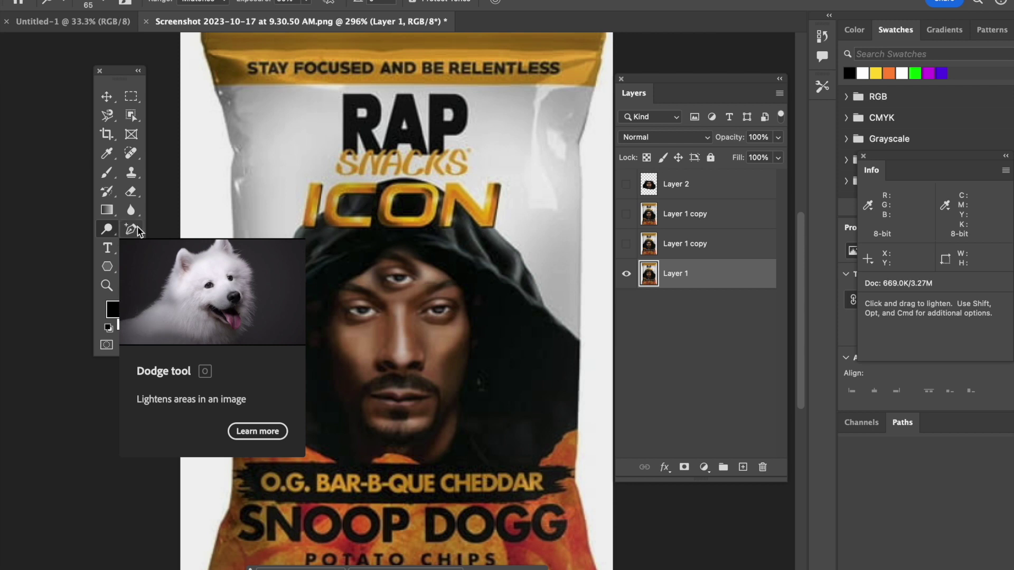
left_click(976, 4)
type("burn")
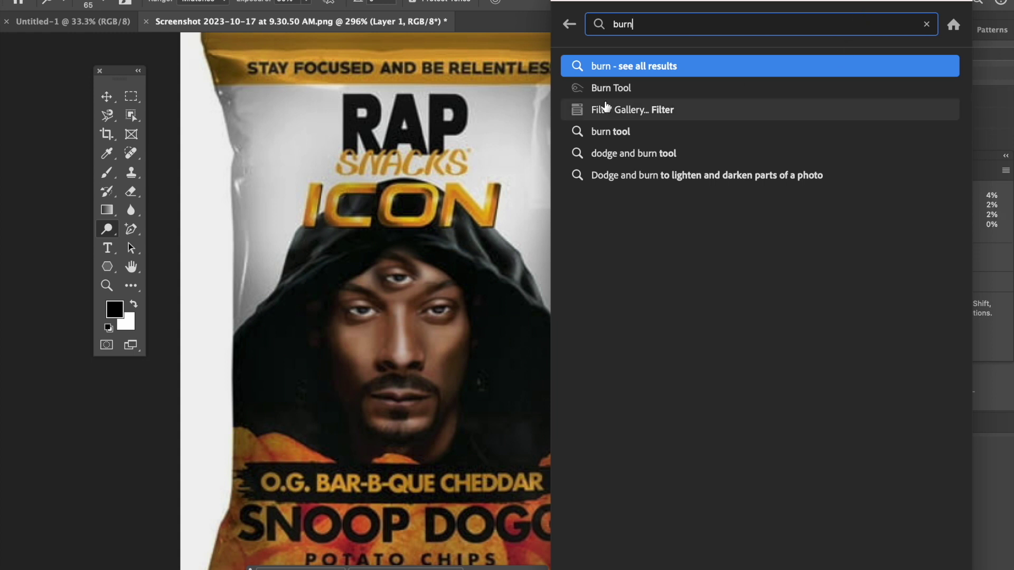
left_click(607, 89)
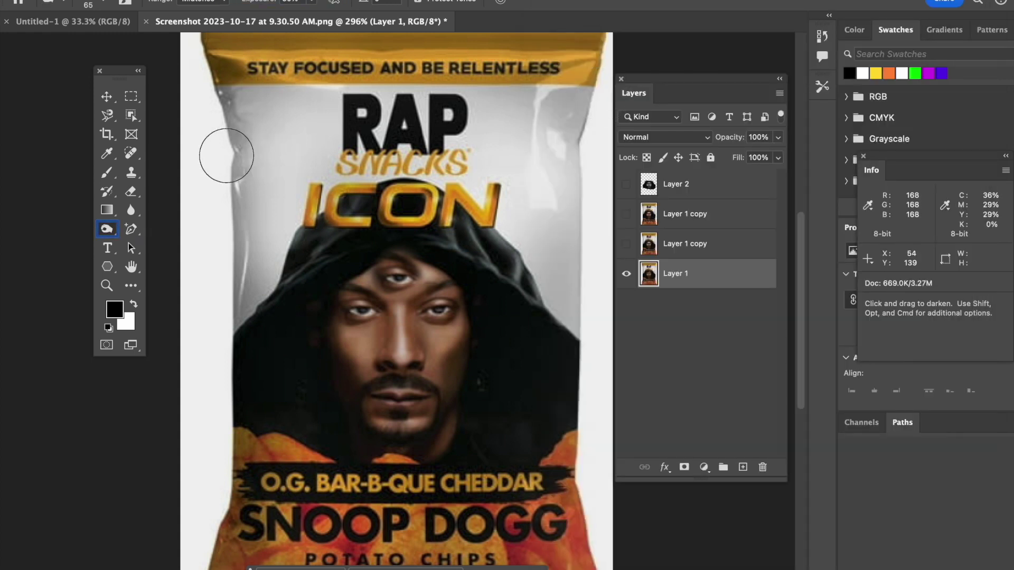
left_click(136, 269)
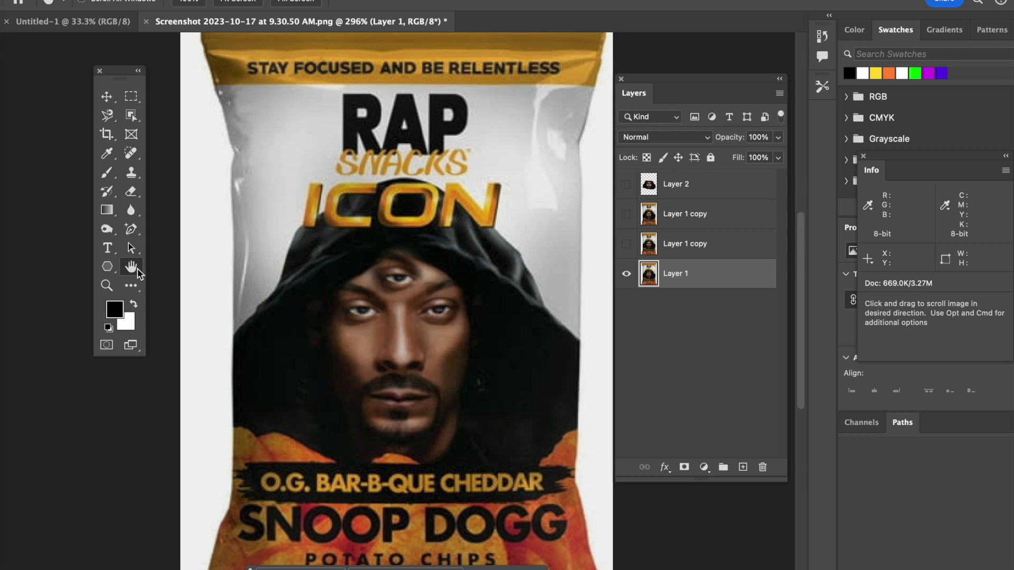
left_click(141, 273)
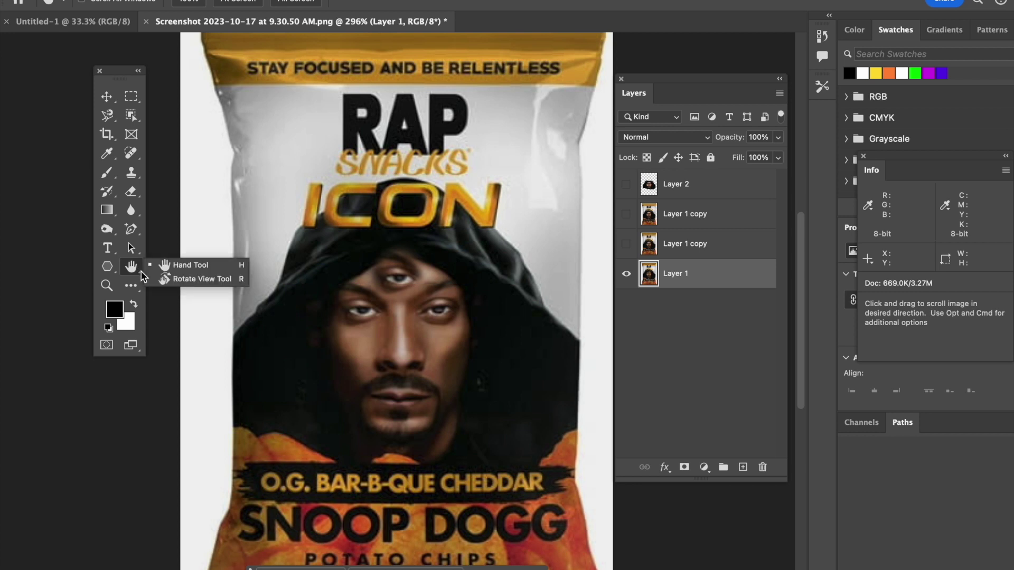
left_click(108, 229)
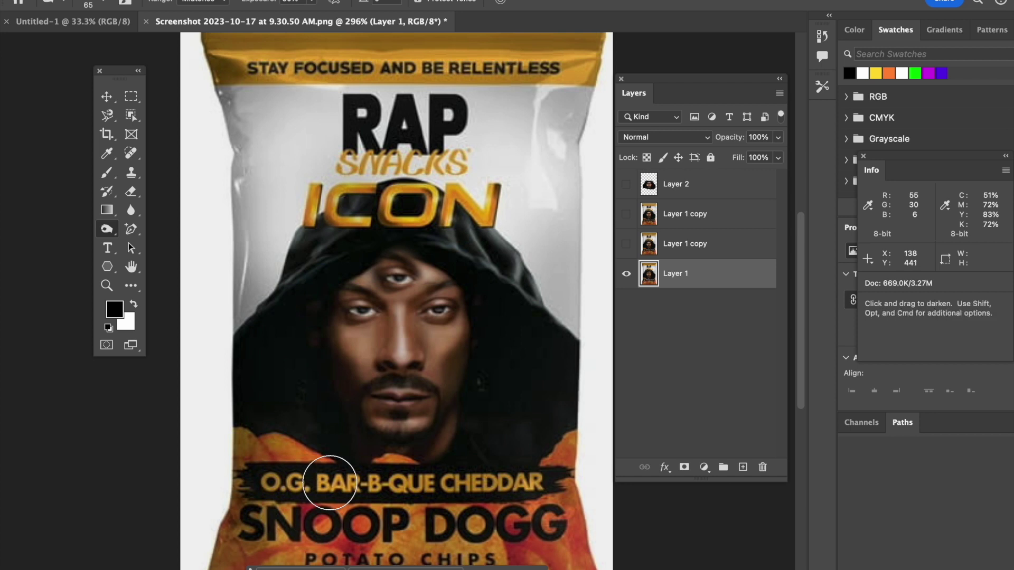
- Darken the words BAR-B-QUE in the flavour line on Layer 1 with the Burn tool
mouse_move(328, 482)
left_mouse_down()
mouse_move(421, 481)
mouse_move(322, 482)
mouse_move(421, 484)
left_mouse_up()
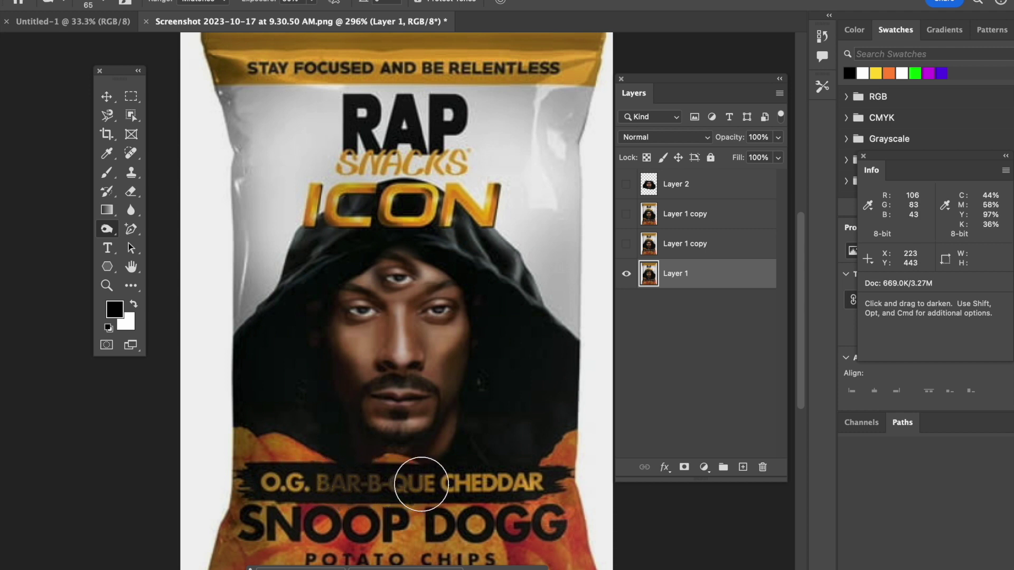
left_click_drag(421, 485, 430, 490)
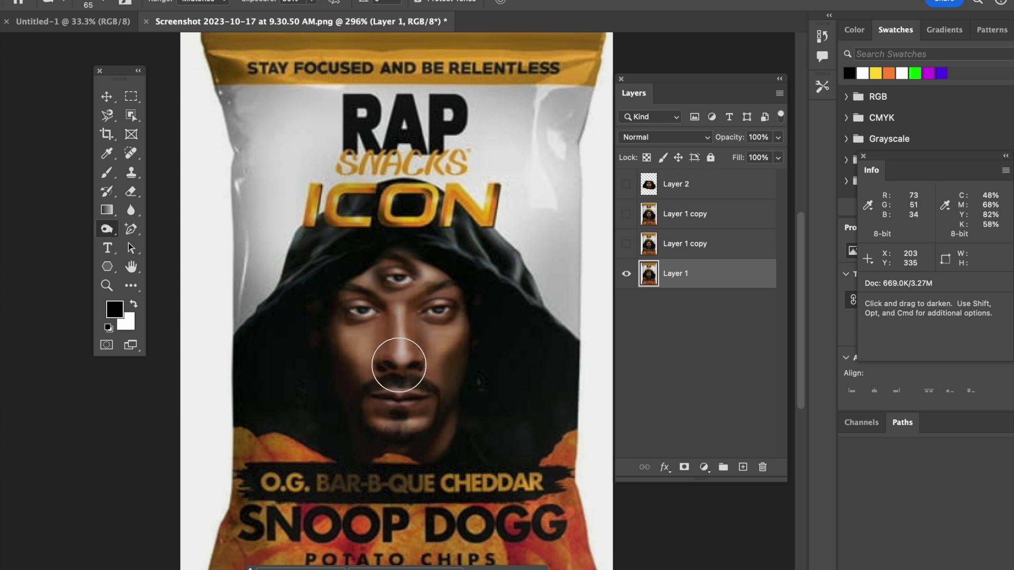
- Try darkening the bridge of the nose with the Burn tool at a 12 px brush size, and undo the strokes
mouse_move(400, 350)
left_mouse_down()
mouse_move(402, 367)
mouse_move(402, 337)
mouse_move(400, 366)
left_mouse_up()
left_click(105, 4)
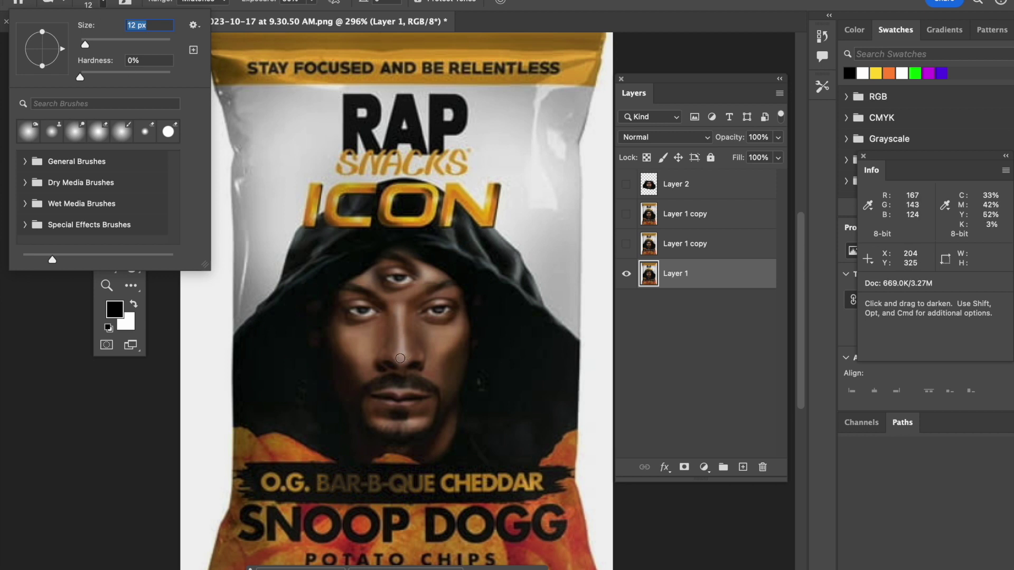
key("Return")
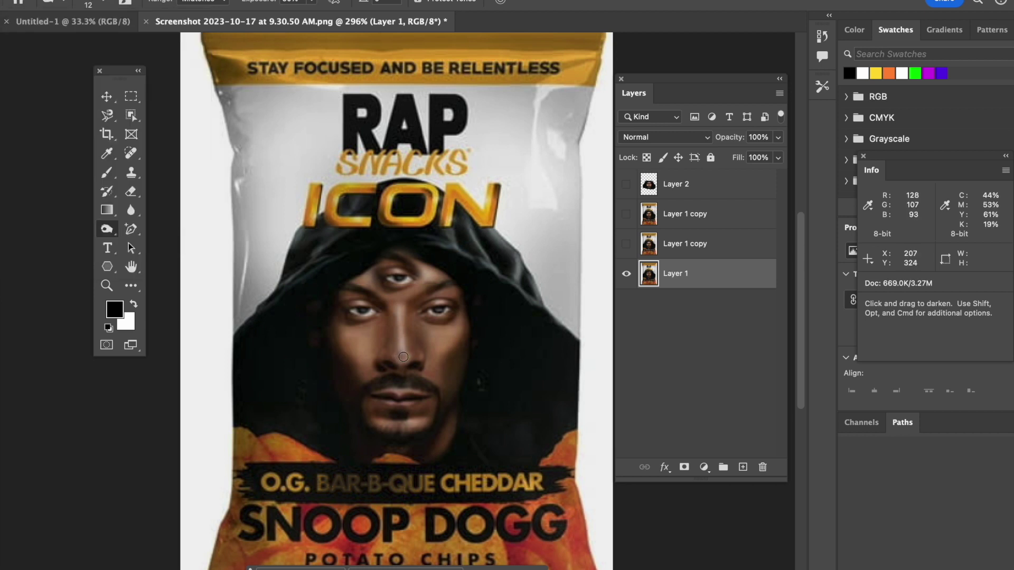
left_click_drag(401, 360, 402, 336)
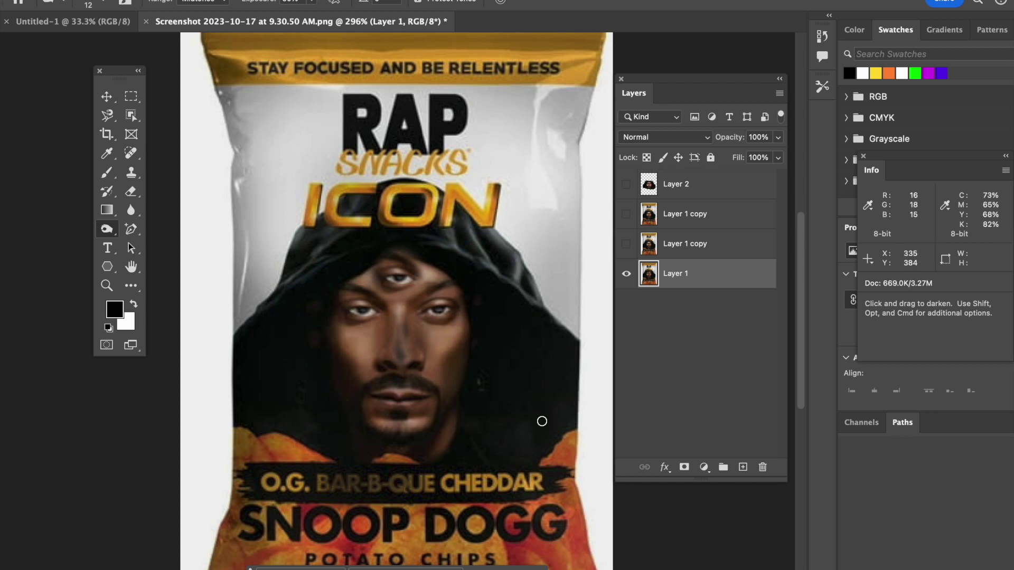
key("super+z")
key("super+z")
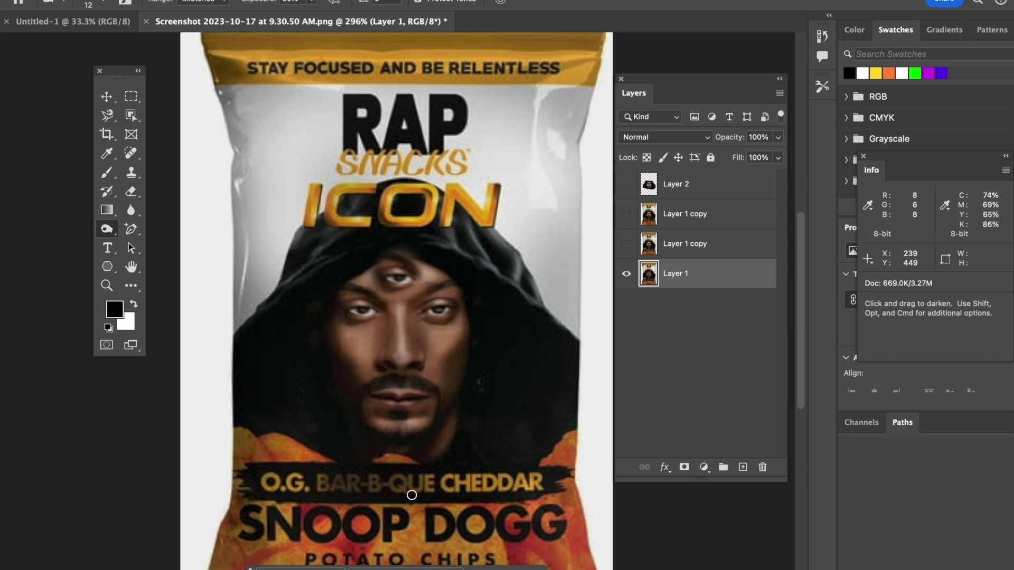
- Show the two Layer 1 copies for comparison, switch to the Dodge tool, and hide the copies again
left_click(627, 245)
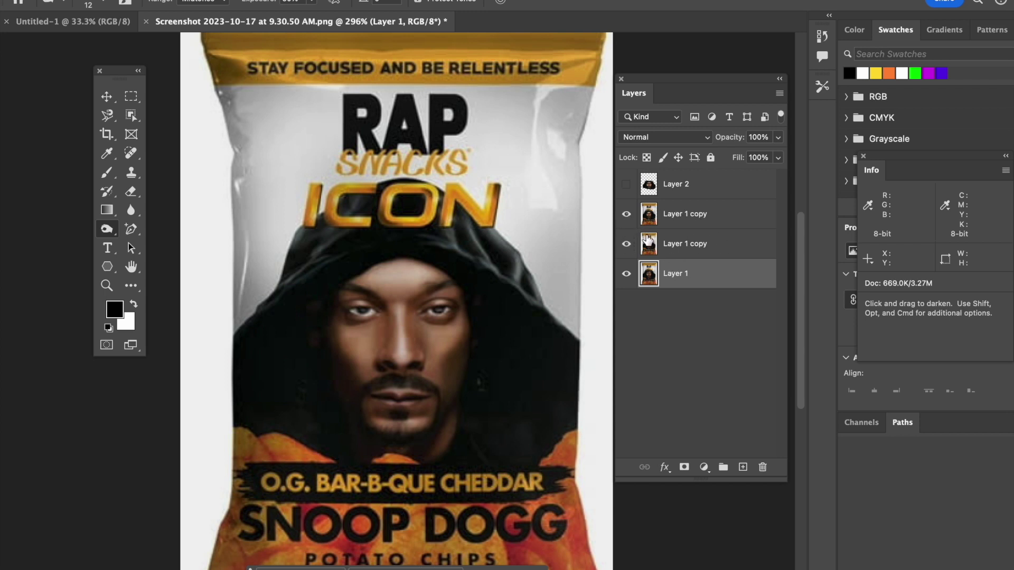
left_click(116, 234)
left_click(168, 227)
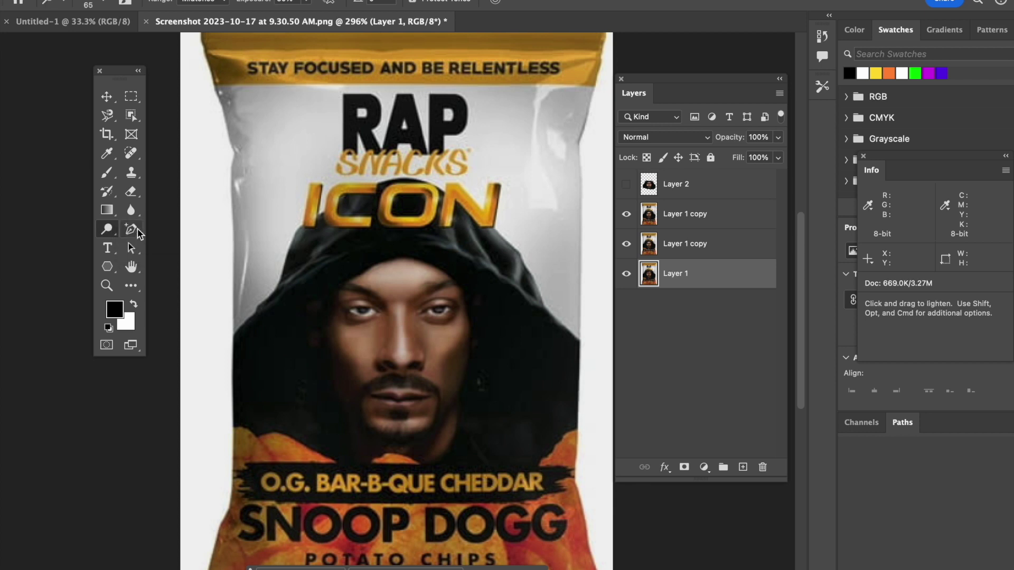
left_click(626, 243)
left_click(626, 214)
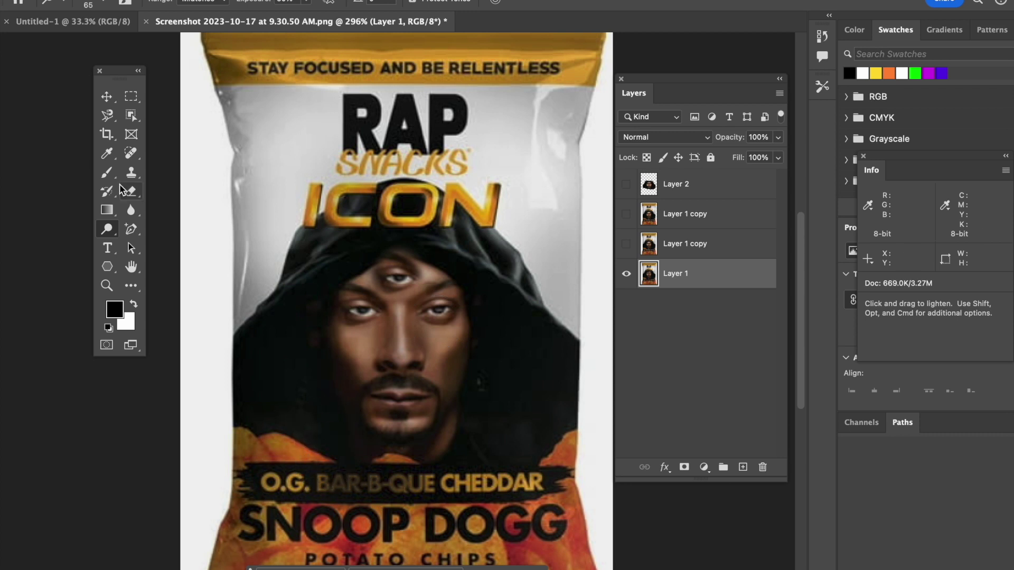
- Set the Dodge brush size to 19 px and lighten the darkened BAR-B-QUE lettering on Layer 1
left_click(103, 3)
left_click_drag(109, 43, 88, 44)
left_click(343, 478)
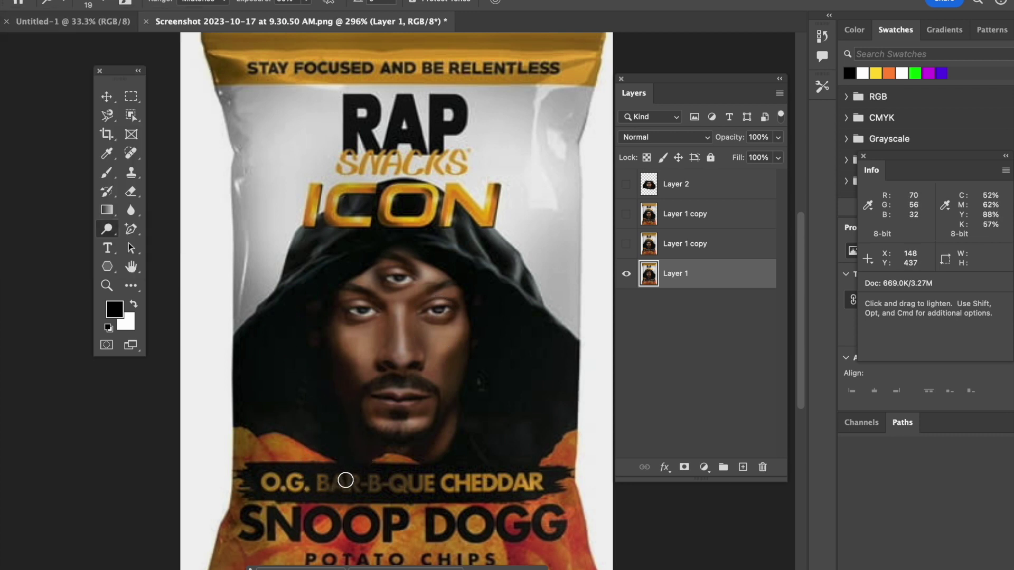
mouse_move(351, 483)
left_mouse_down()
mouse_move(369, 483)
mouse_move(341, 483)
mouse_move(409, 483)
mouse_move(325, 484)
mouse_move(422, 482)
mouse_move(407, 482)
left_mouse_up()
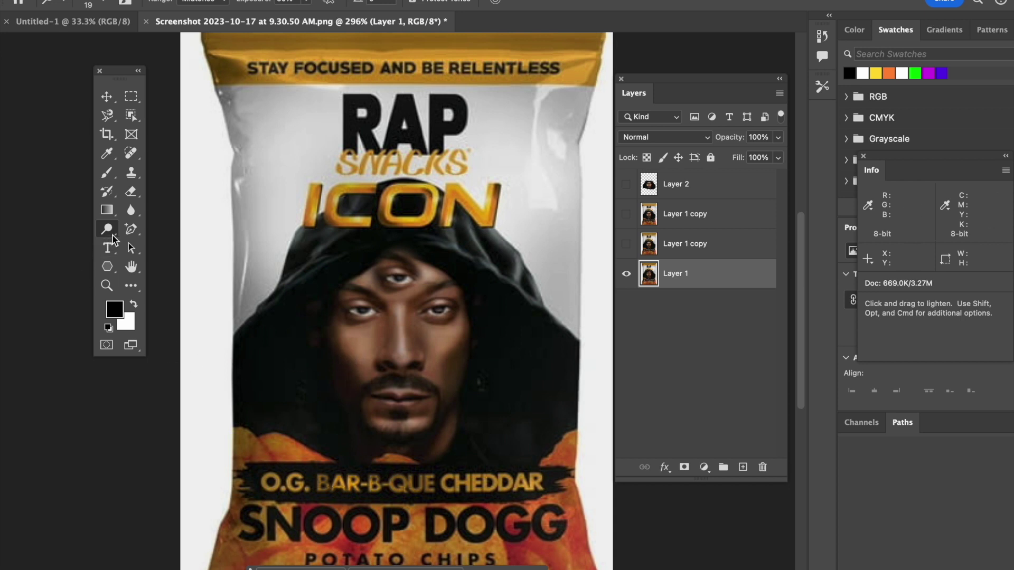
- List the tools grouped with the Dodge tool and move the floating toolbox slightly farther from the image
right_click(116, 236)
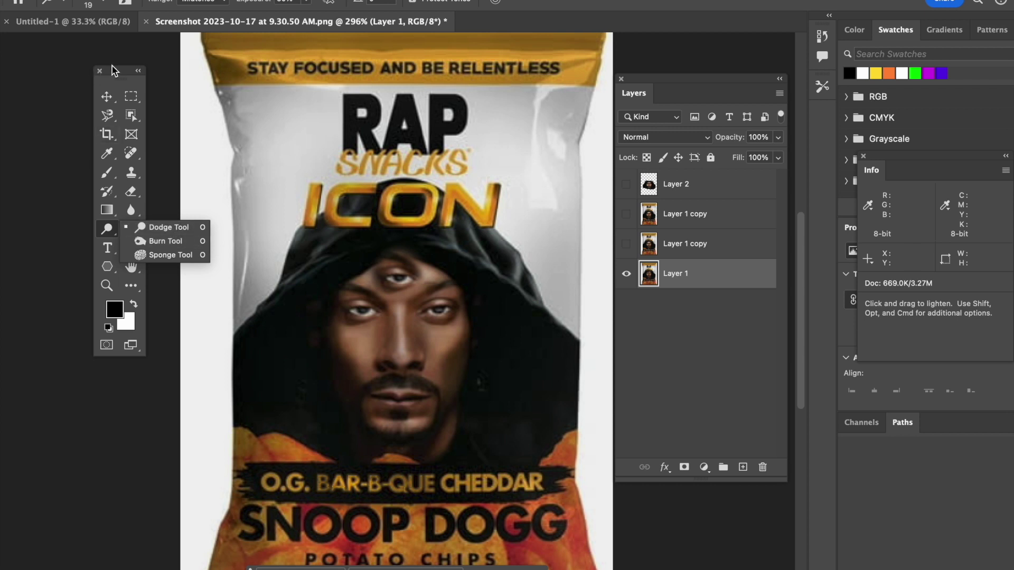
left_click_drag(115, 68, 94, 62)
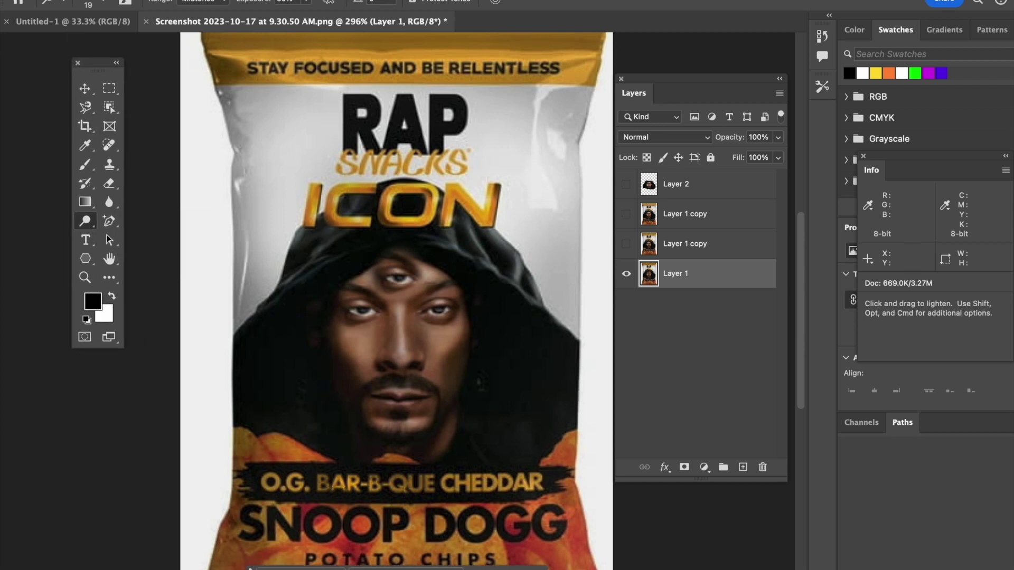